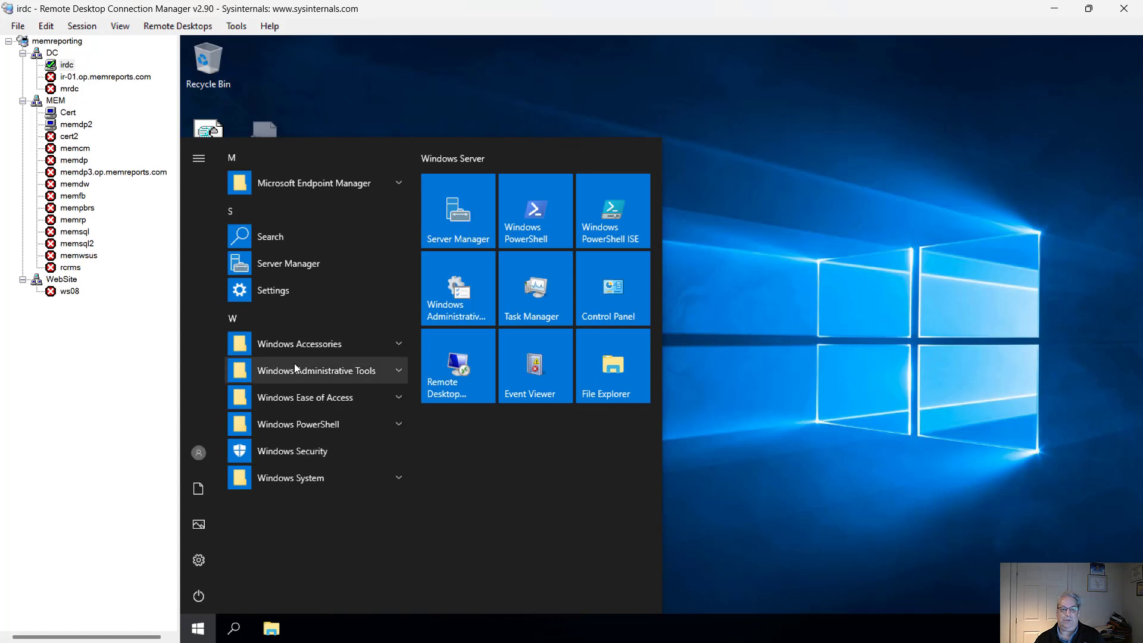
Step: Open Group Policy Management from Windows Administrative Tools and start editing the Remote Desktop GPO
click(317, 369)
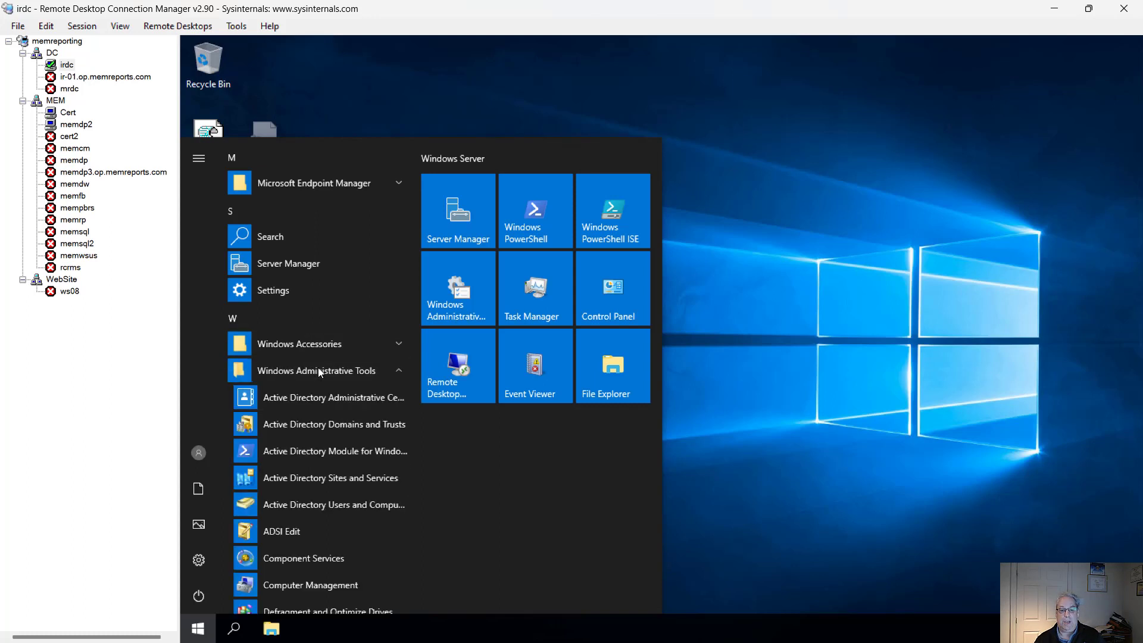
scroll(327, 398, down, 2)
scroll(326, 397, down, 3)
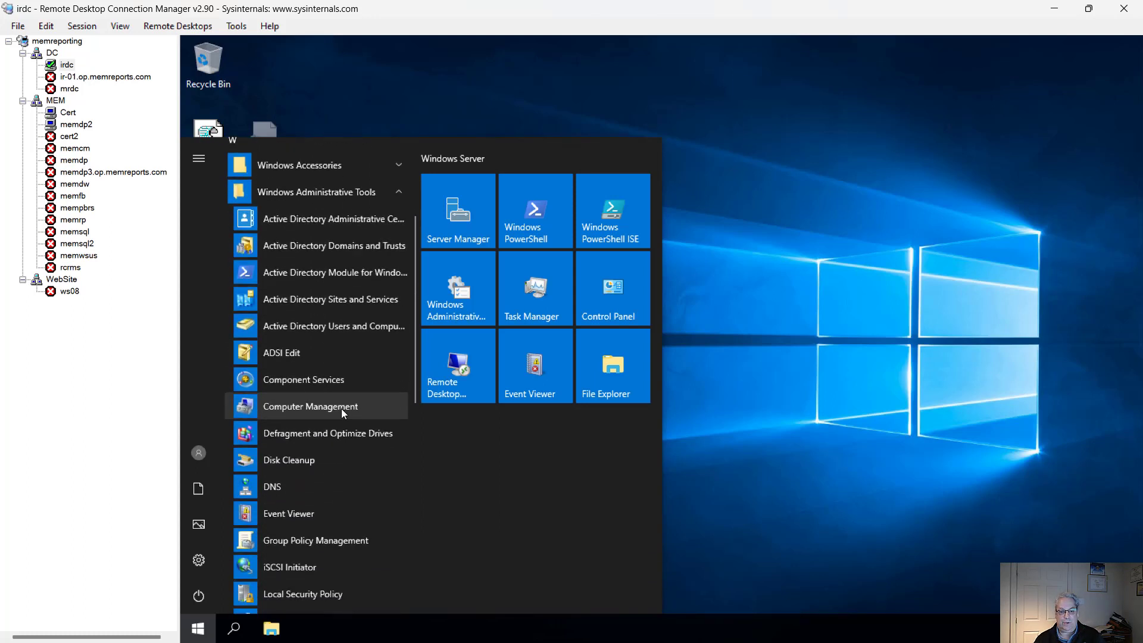
click(373, 421)
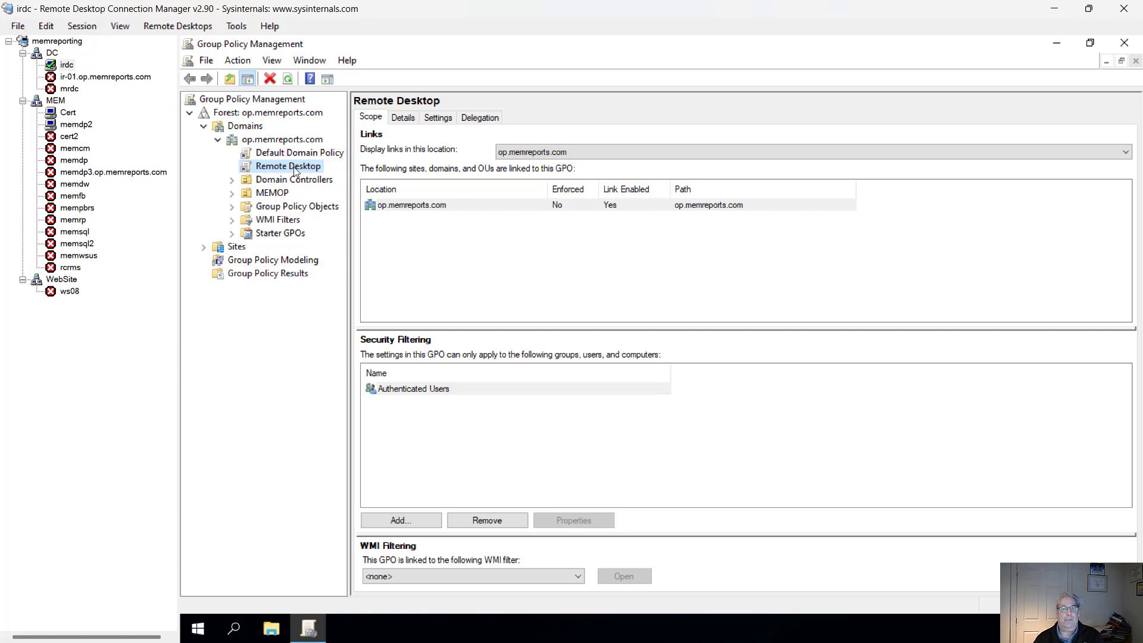
right_click(295, 169)
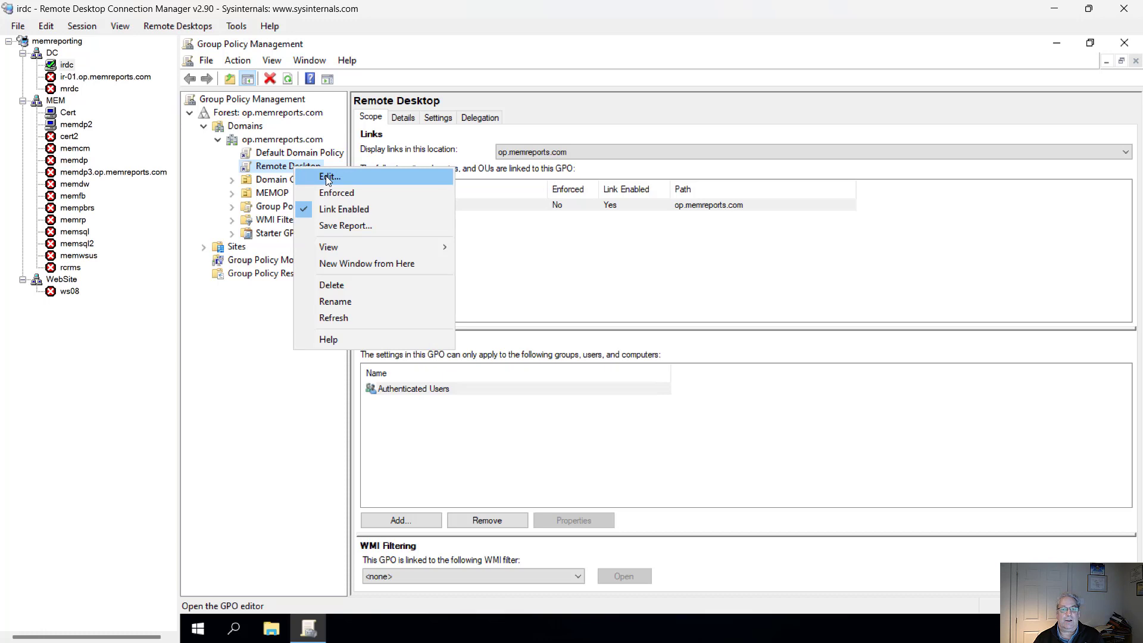
click(326, 175)
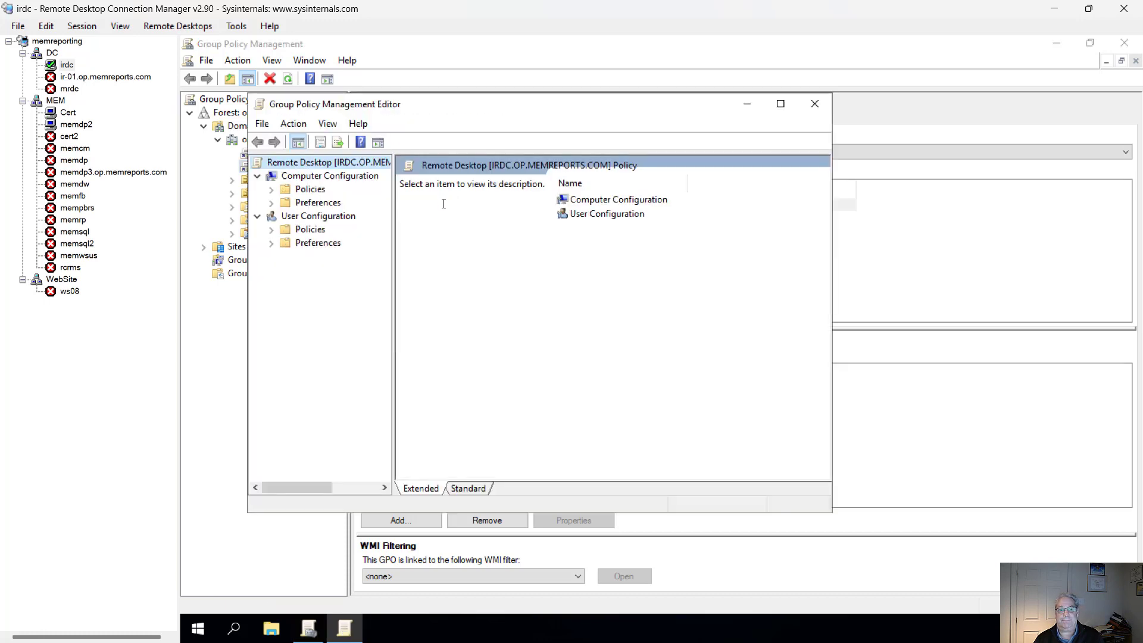
Step: Browse to Computer Configuration > Policies > Administrative Templates > Windows Components > Remote Desktop Services > Remote Desktop Session Host > Security
click(271, 189)
click(285, 230)
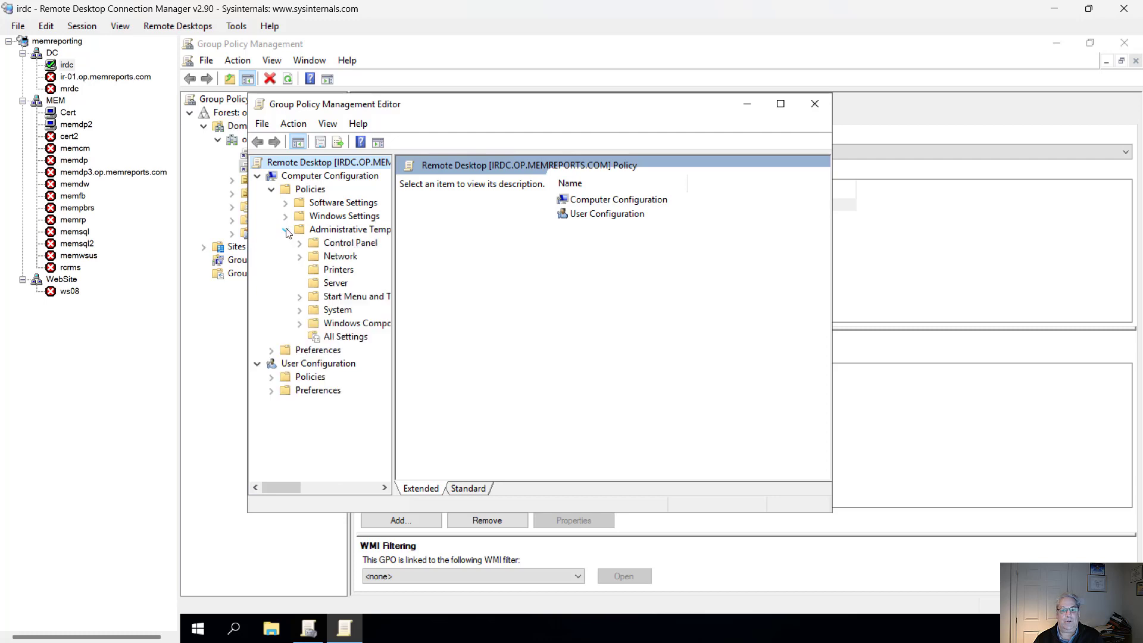
click(300, 323)
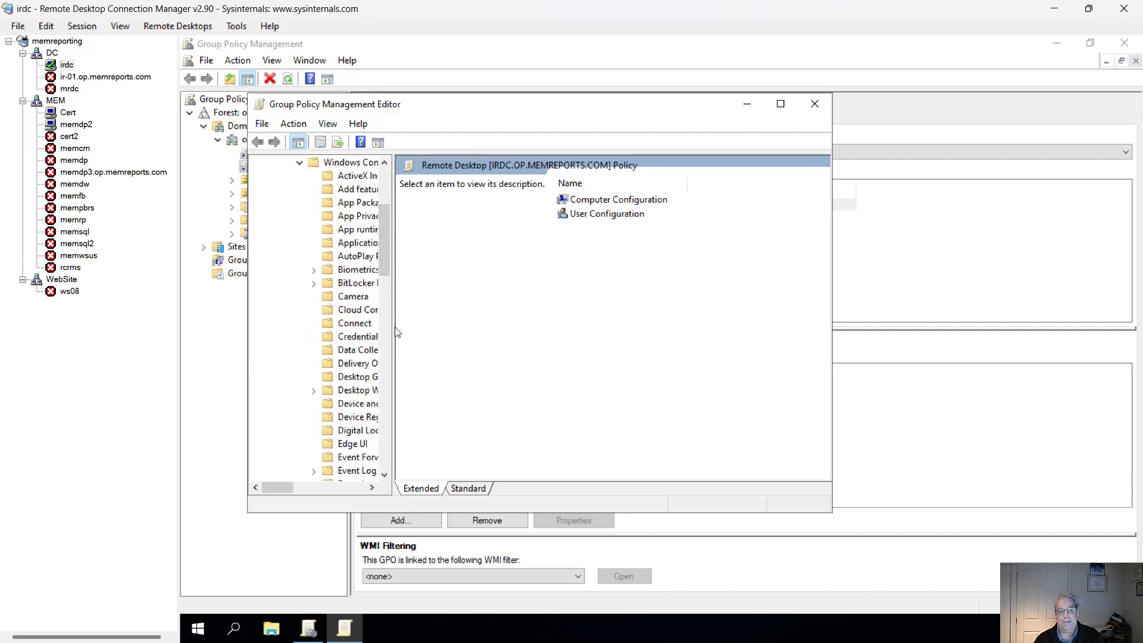
drag(395, 332, 461, 326)
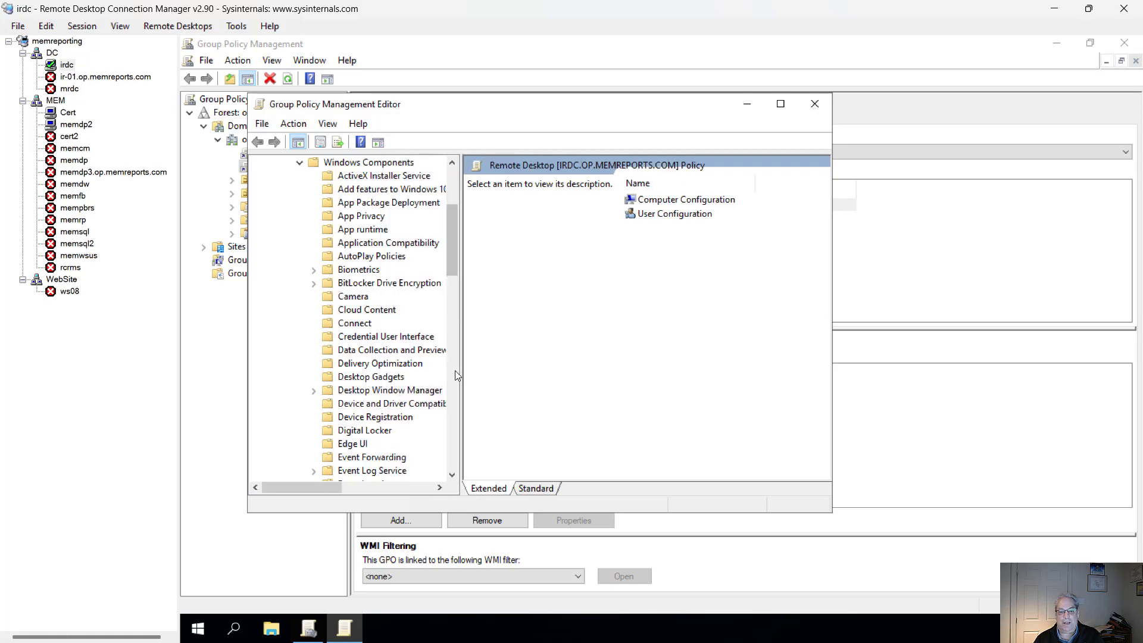
drag(452, 243, 420, 354)
click(314, 350)
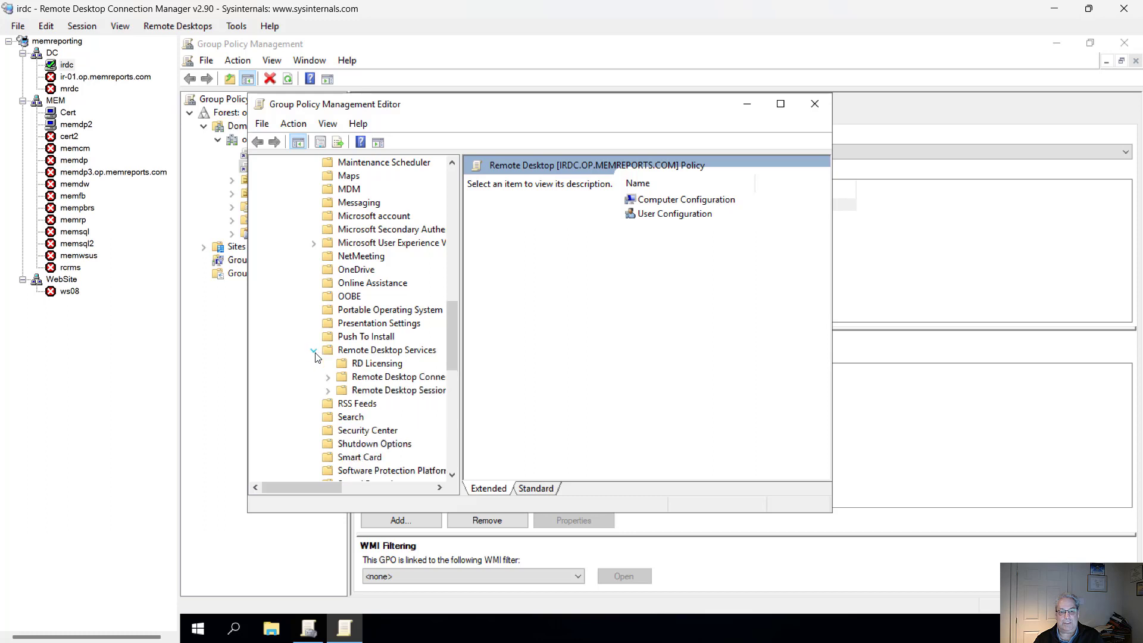
click(328, 391)
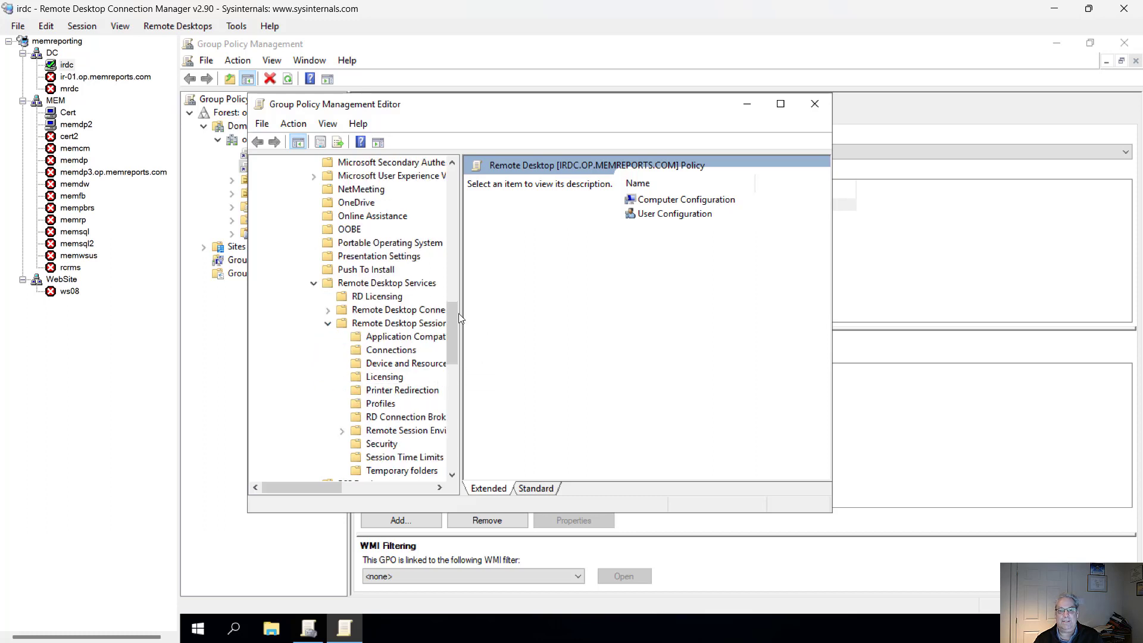
drag(456, 313, 456, 328)
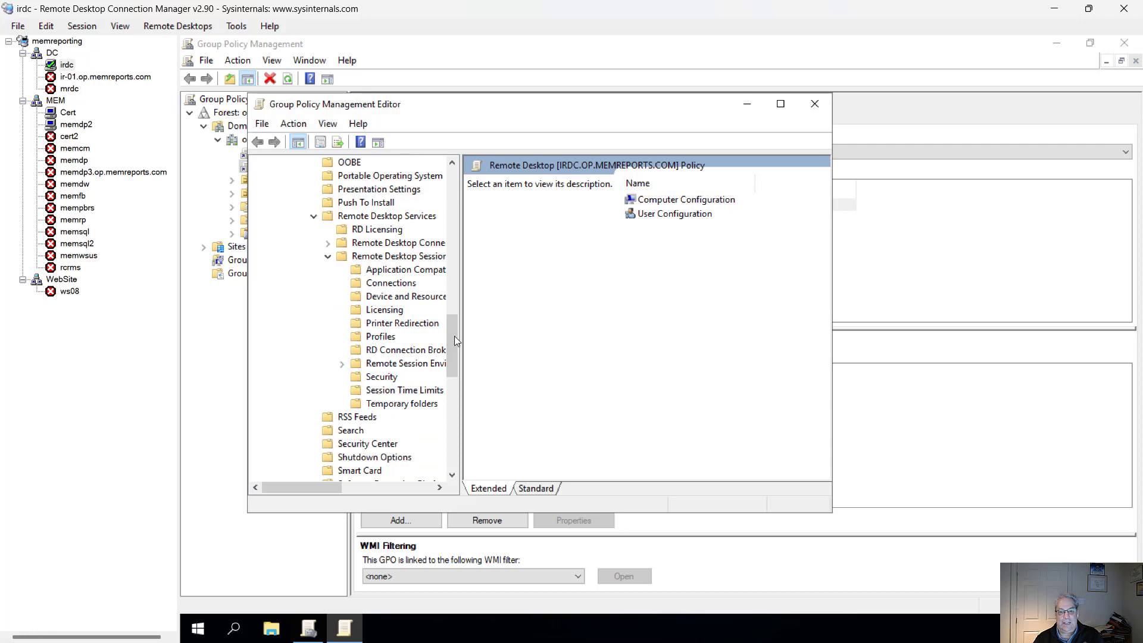
click(375, 377)
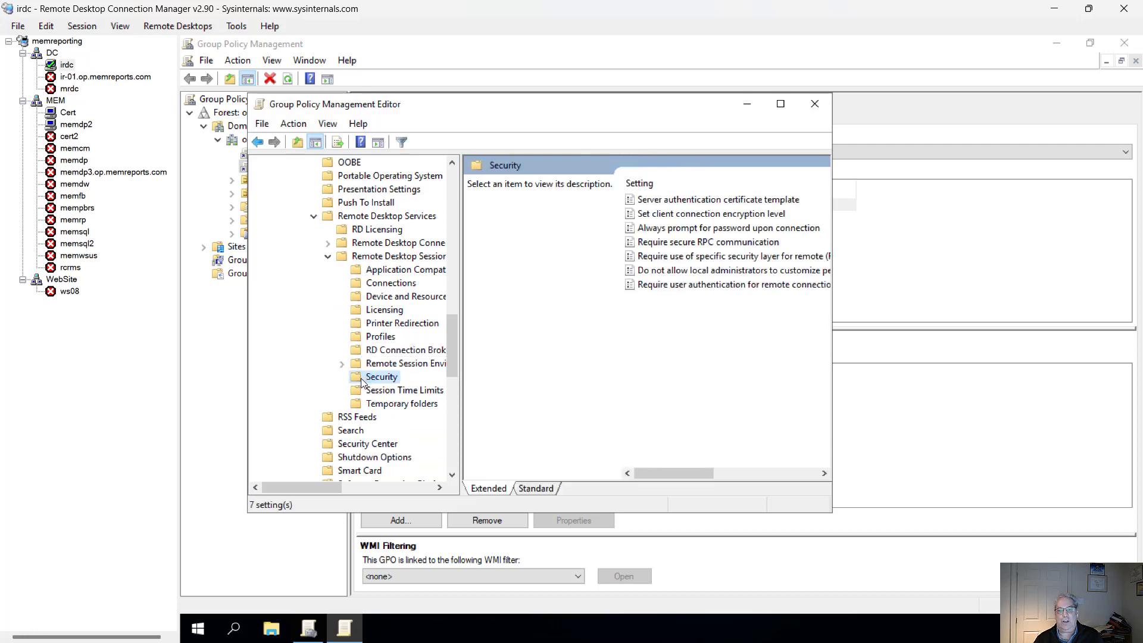
Step: Open the Server authentication certificate template policy, enable it, and place the cursor in the Certificate Template Name field
click(695, 202)
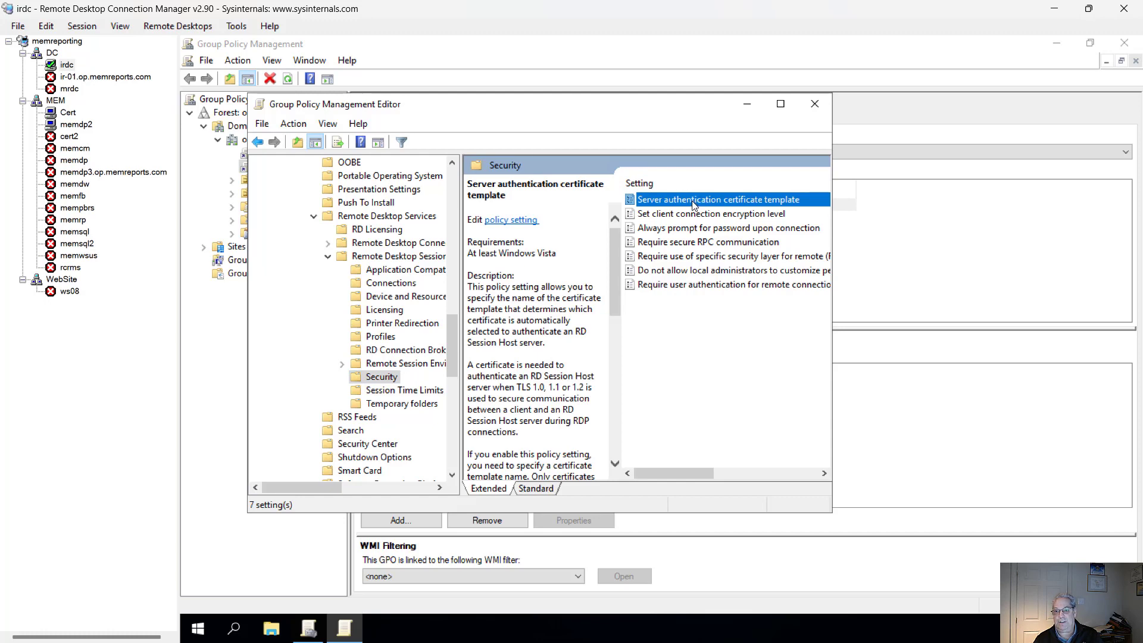
double_click(694, 206)
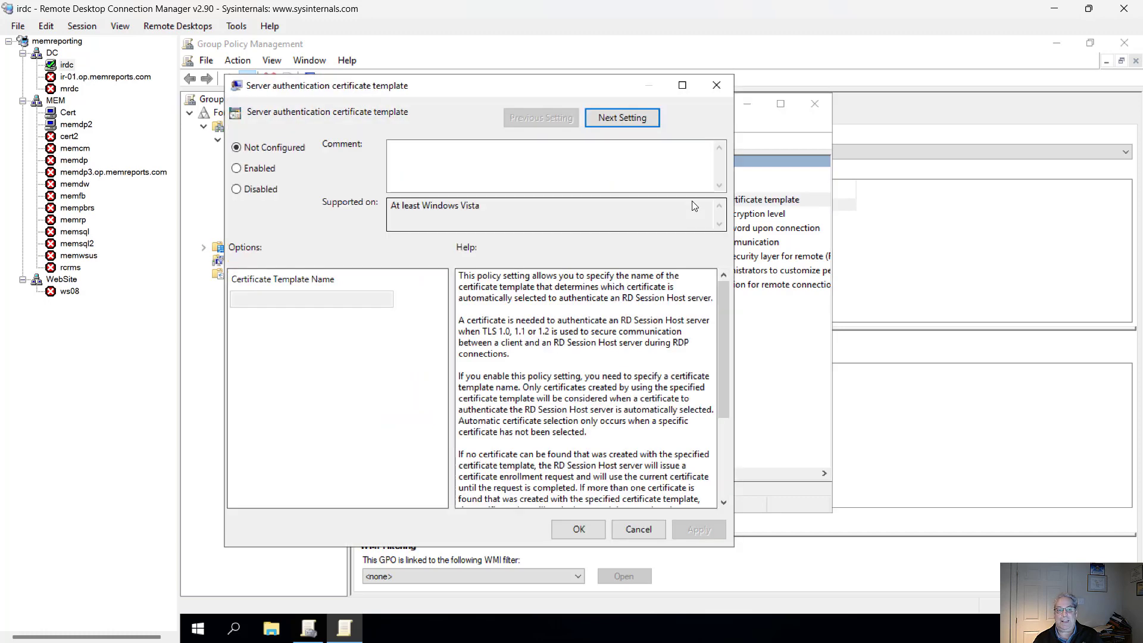
click(258, 170)
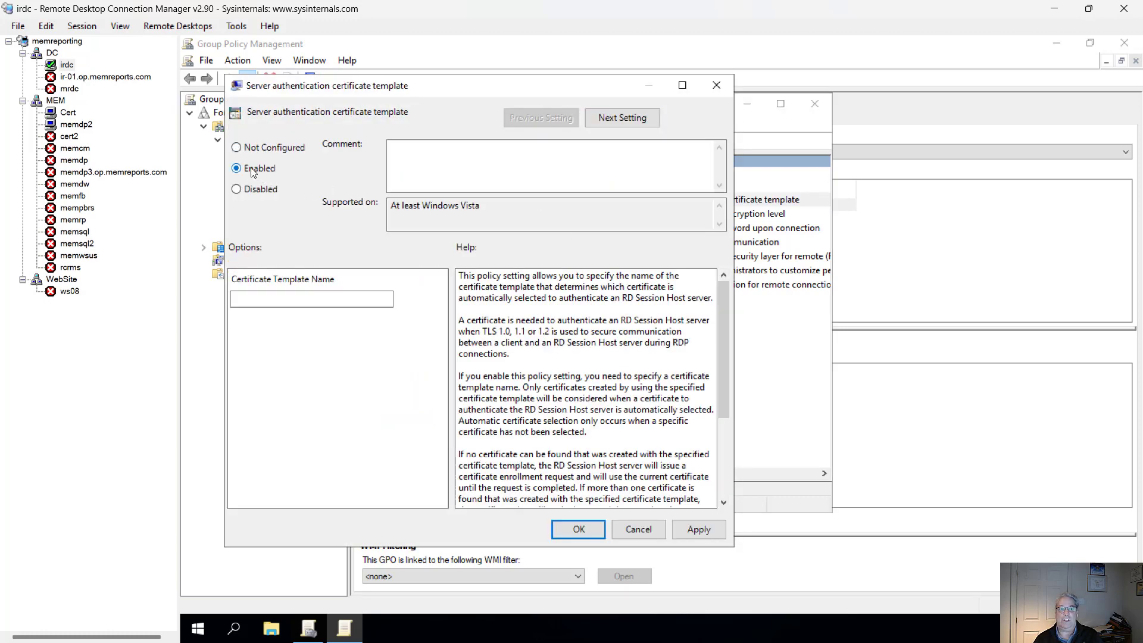
click(355, 298)
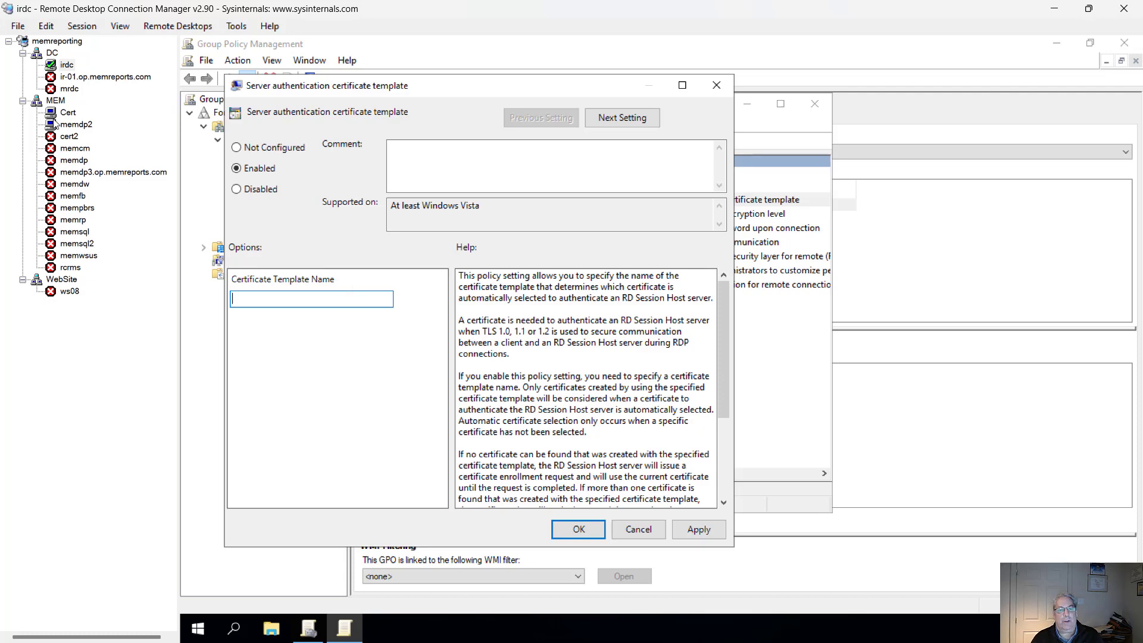
Step: Switch to the Cert server and review the RDP templates listed under Certificate Templates in the Certification Authority console
click(66, 114)
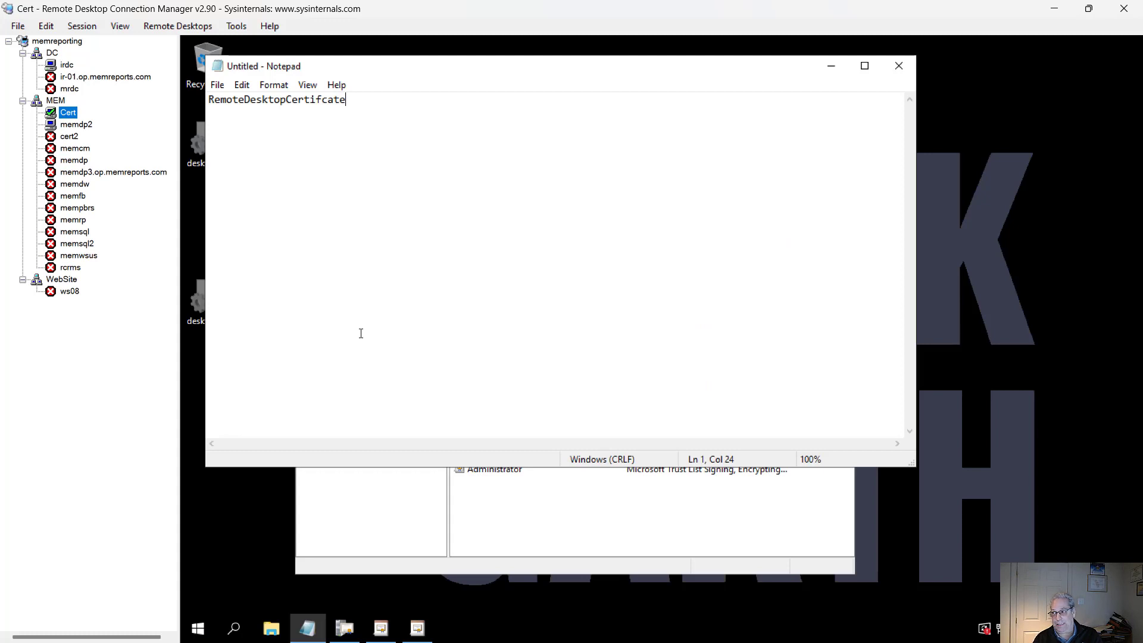
click(344, 552)
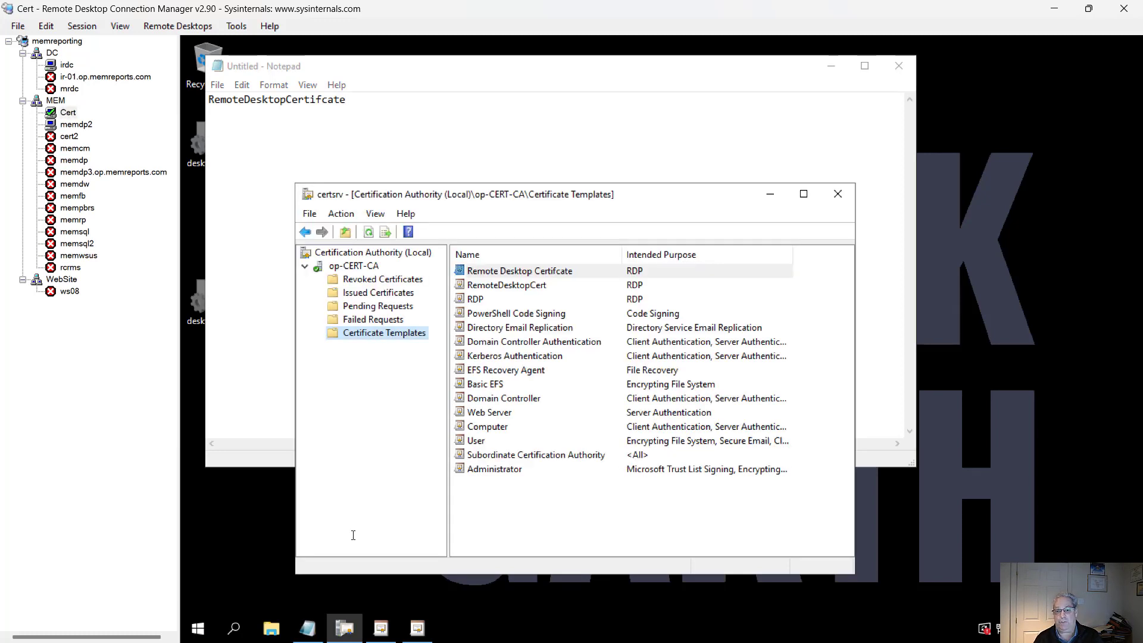
shift+click(629, 299)
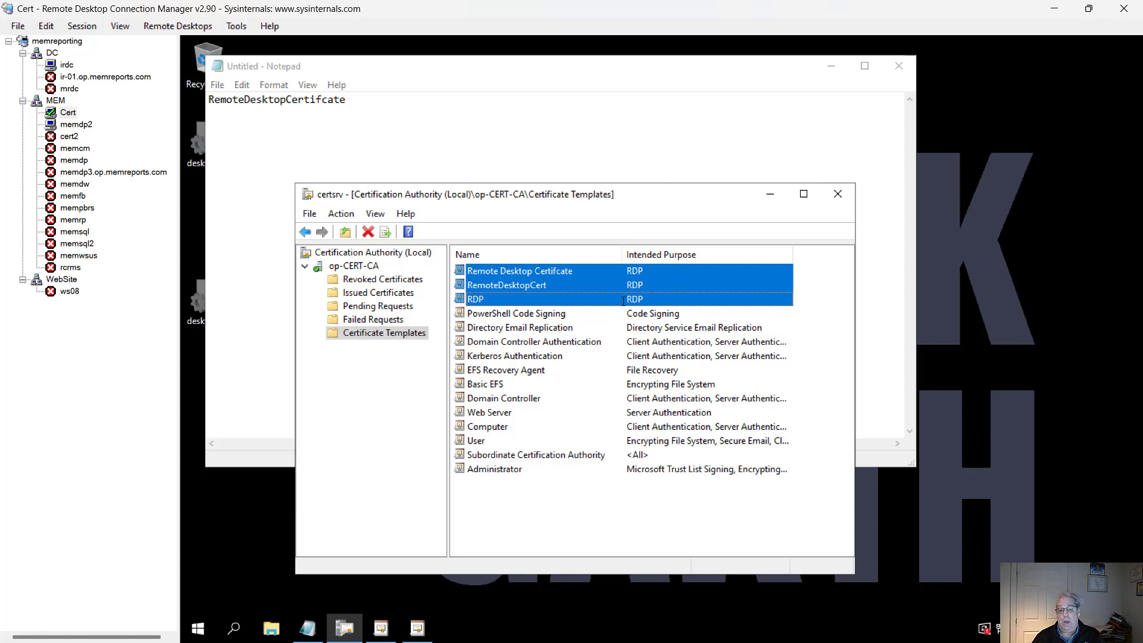
click(530, 274)
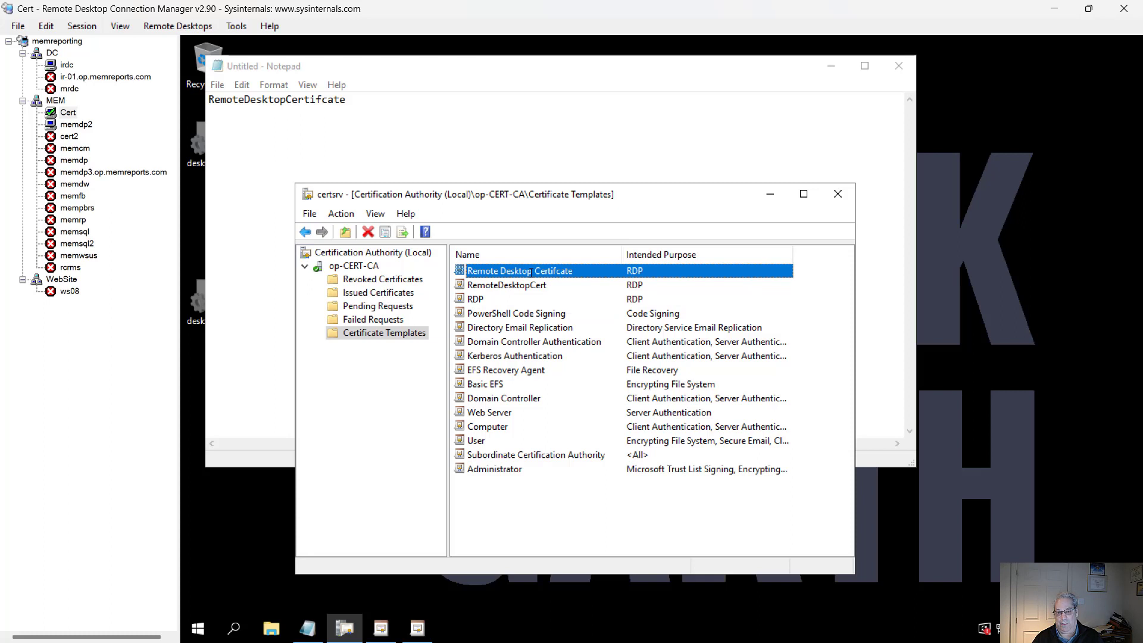
Step: Open the Certificate Templates Console and locate the Remote Desktop Certifcate template
right_click(415, 332)
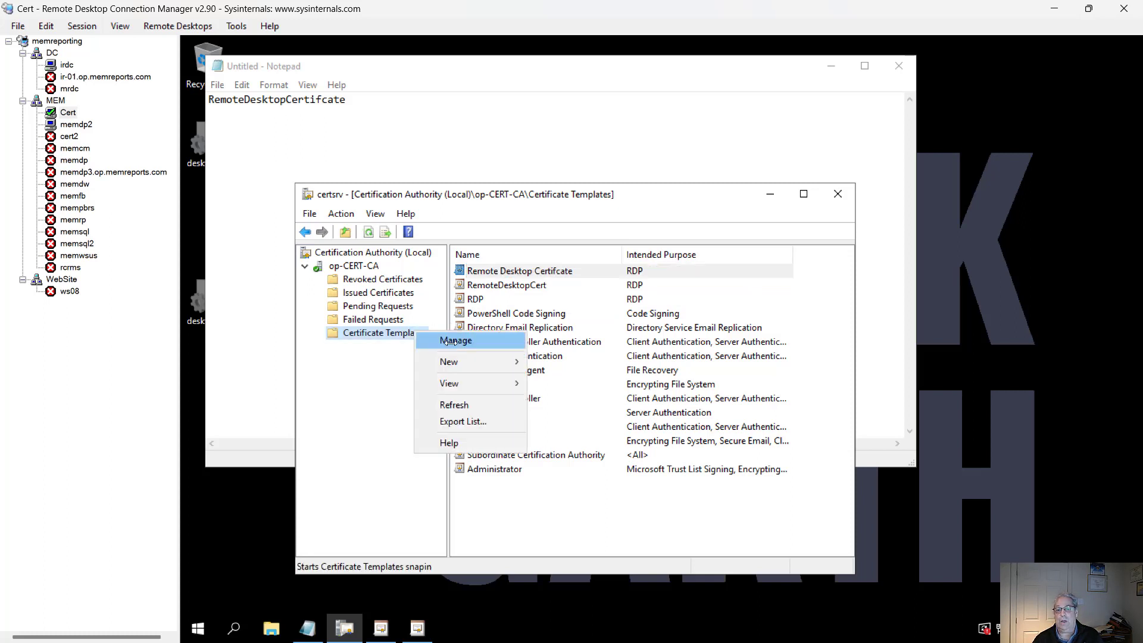
click(453, 341)
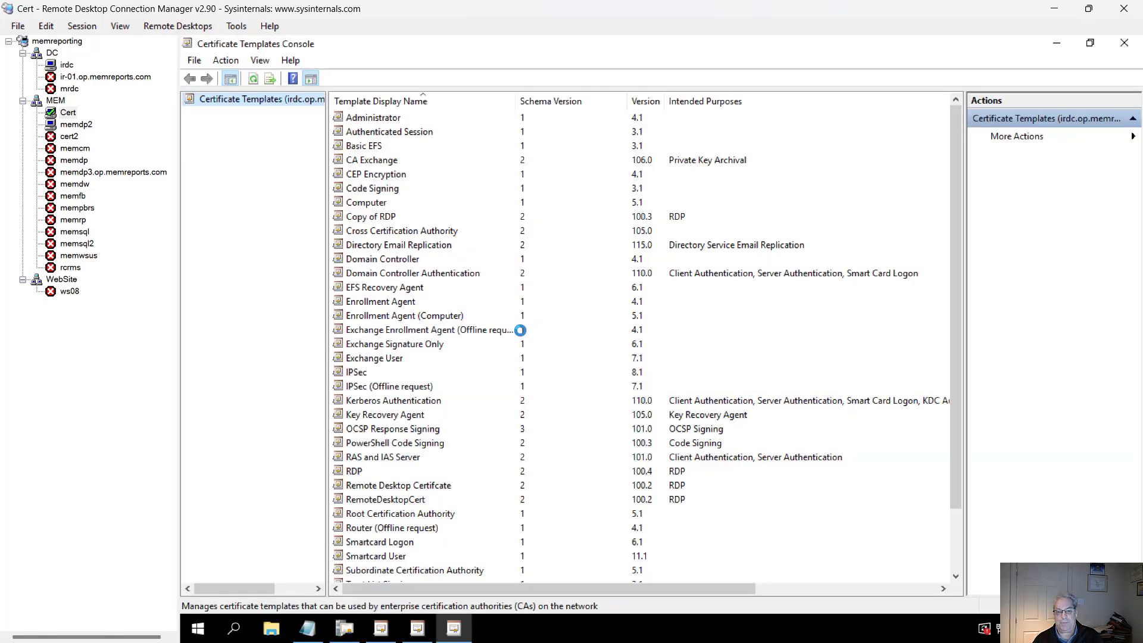
click(416, 289)
key(r)
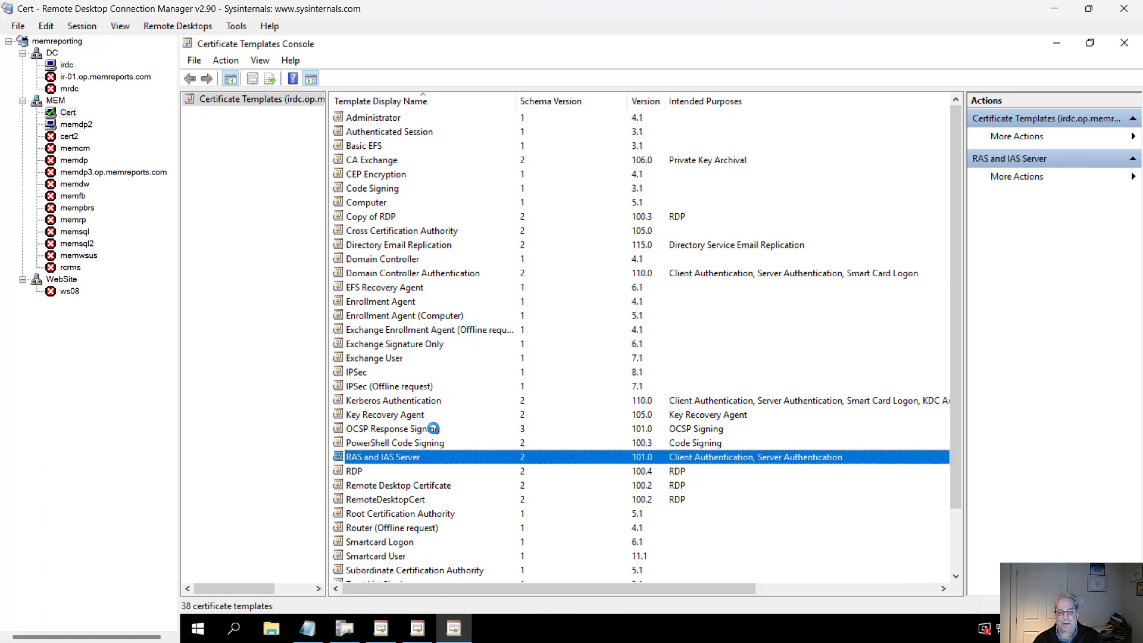
click(406, 486)
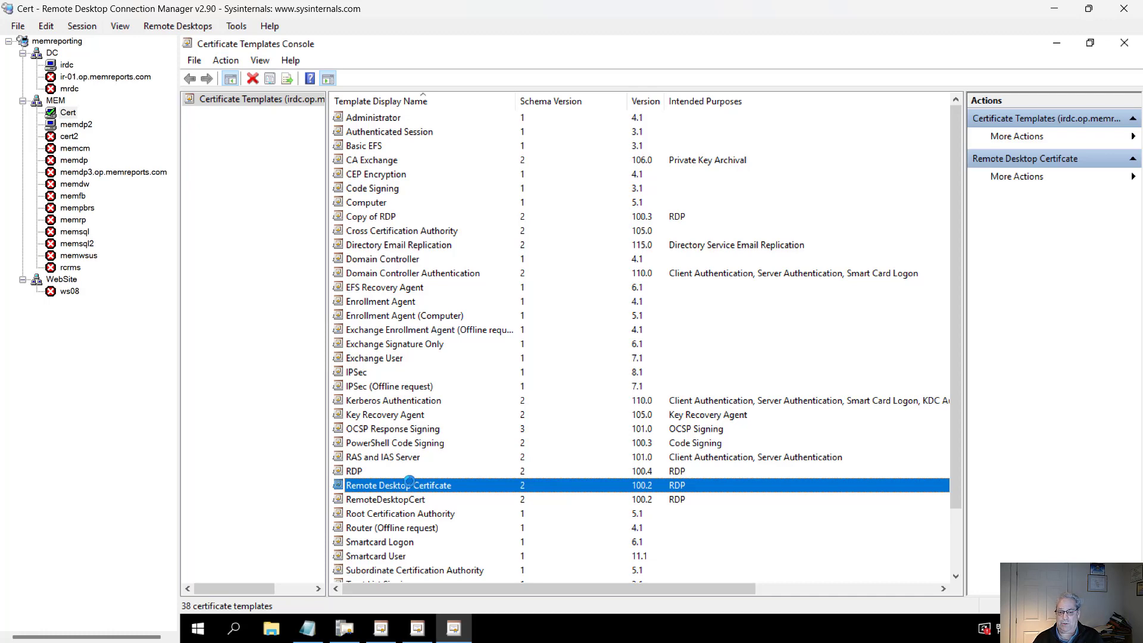
Step: Copy the template name RemoteDesktopCertifcate from the Remote Desktop Certifcate template's Change Names dialog, then close the dialog
right_click(409, 481)
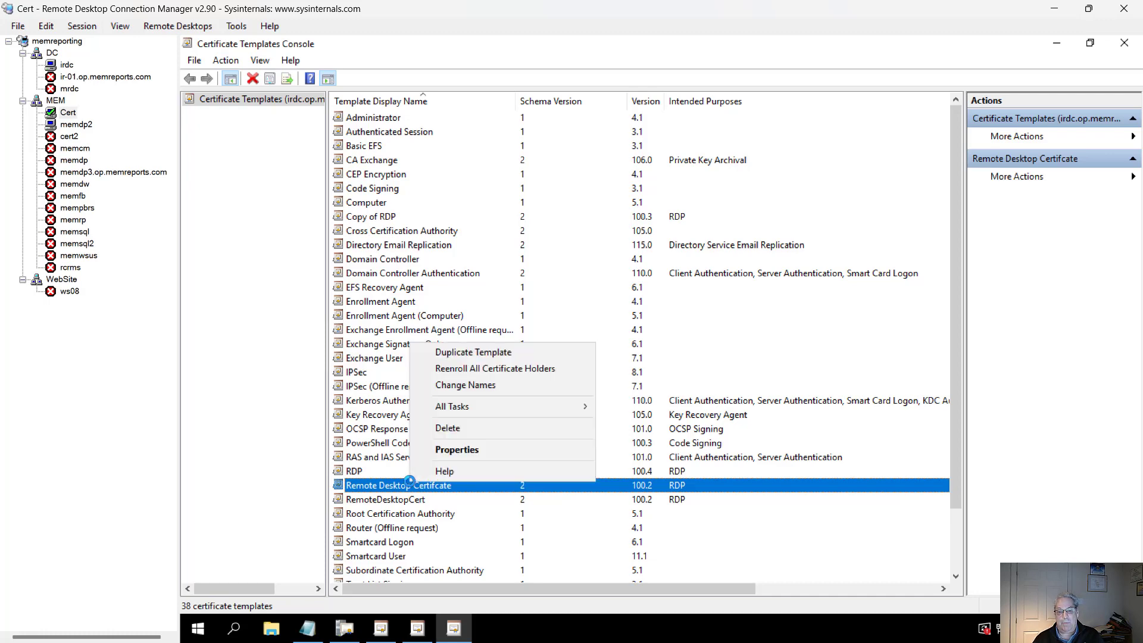
click(439, 381)
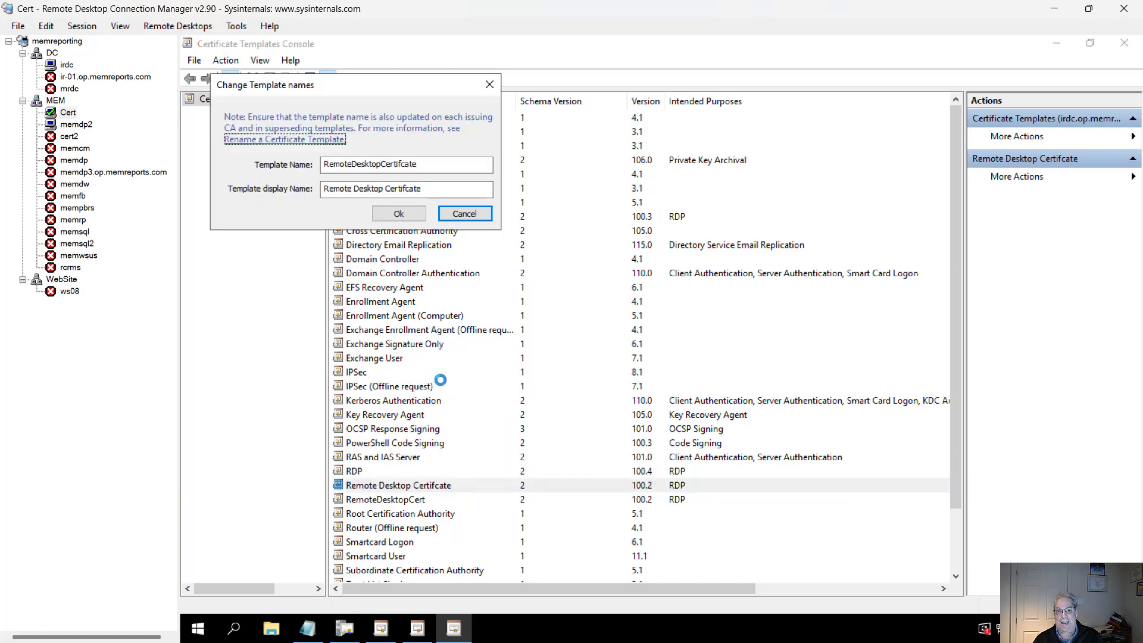
click(434, 169)
double_click(434, 171)
key(ctrl+c)
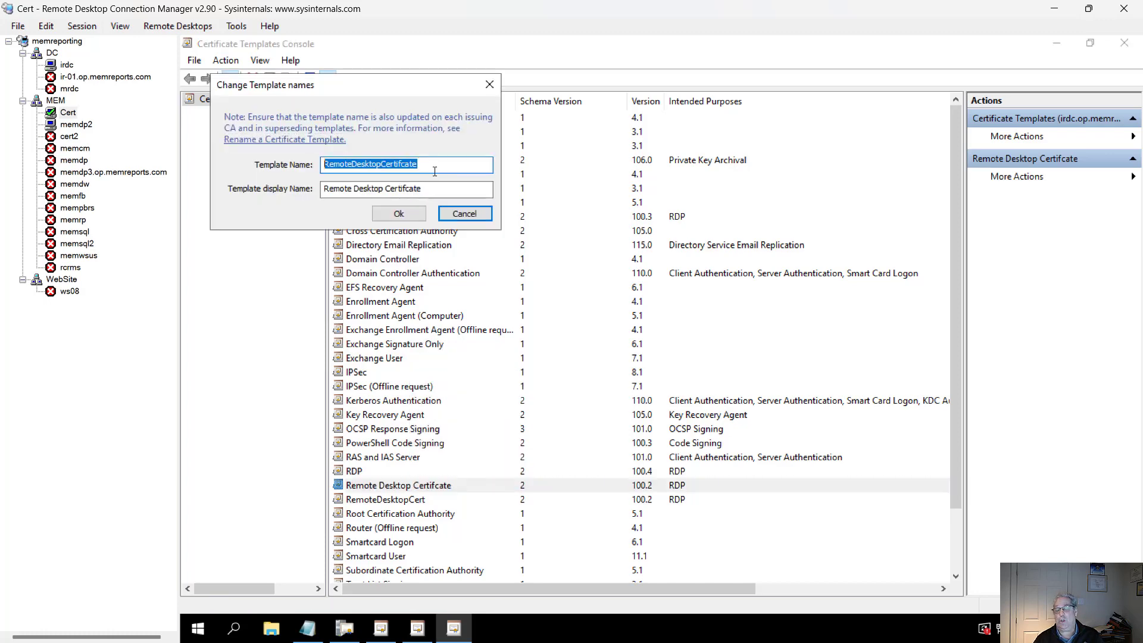
click(464, 213)
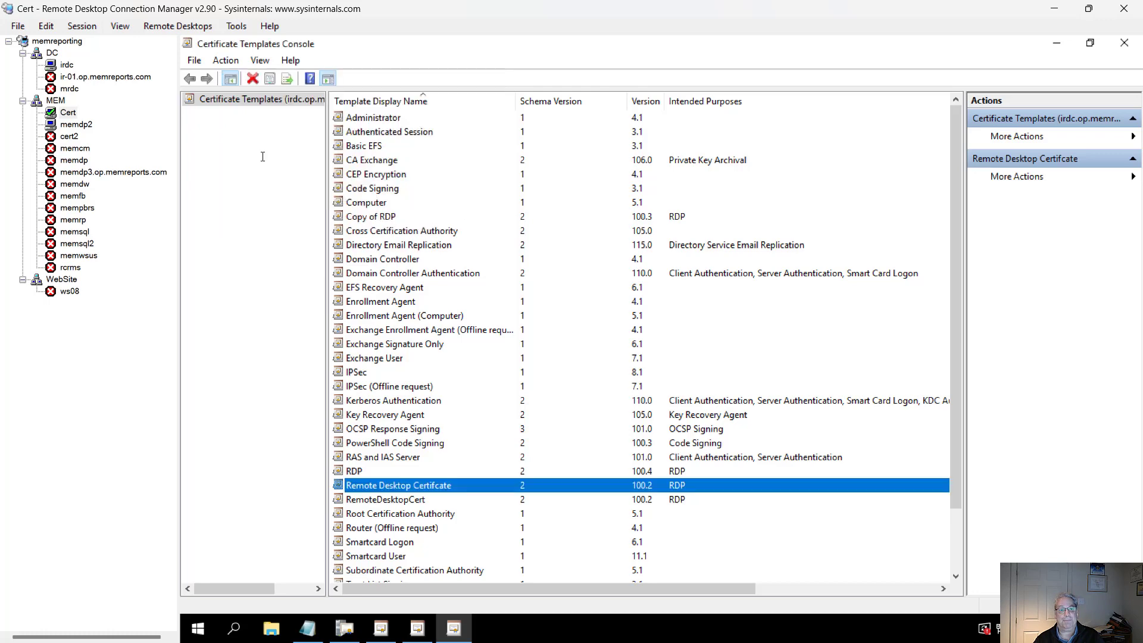
Step: Back on irdc, set the Certificate Template Name to RemoteDesktopCertifcate, confirm the policy, and close the editor
click(67, 64)
click(329, 294)
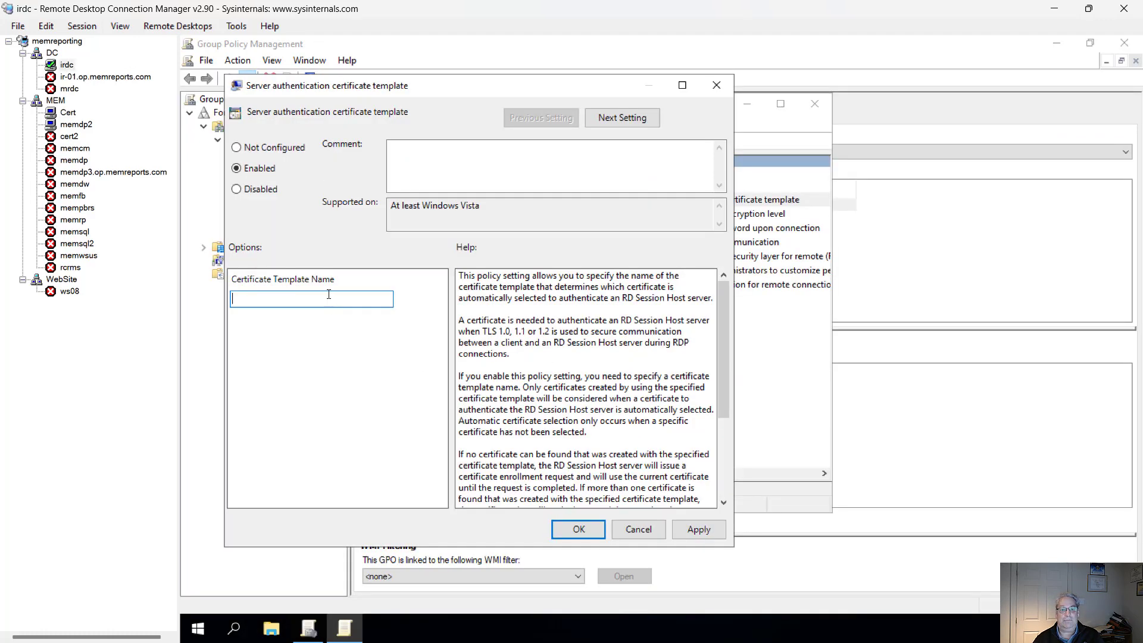
key(ctrl+v)
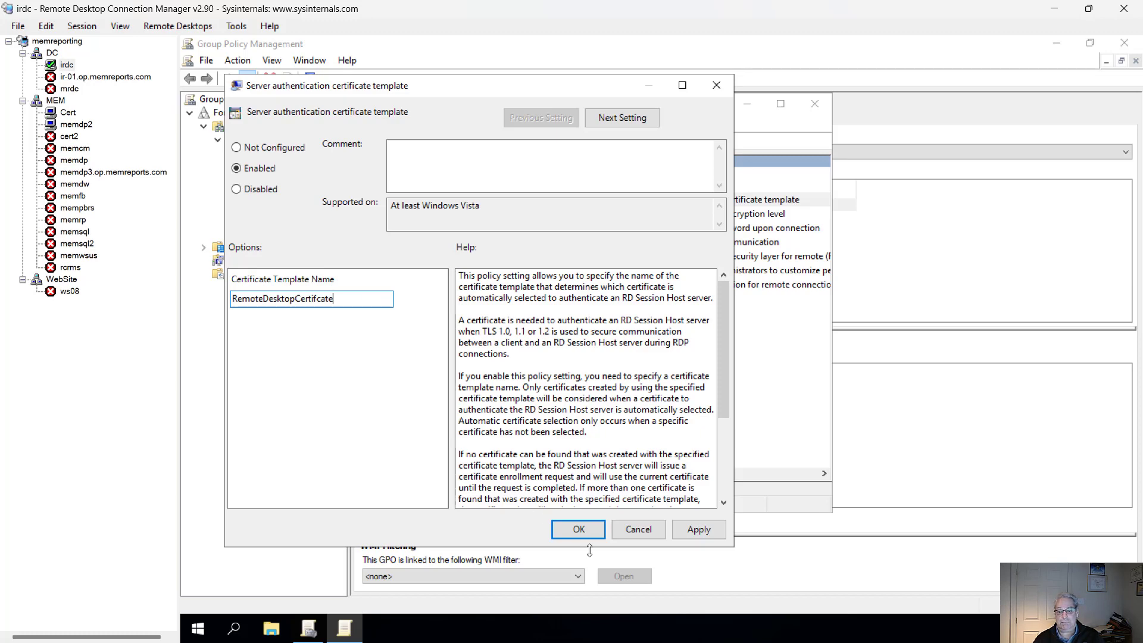
click(579, 530)
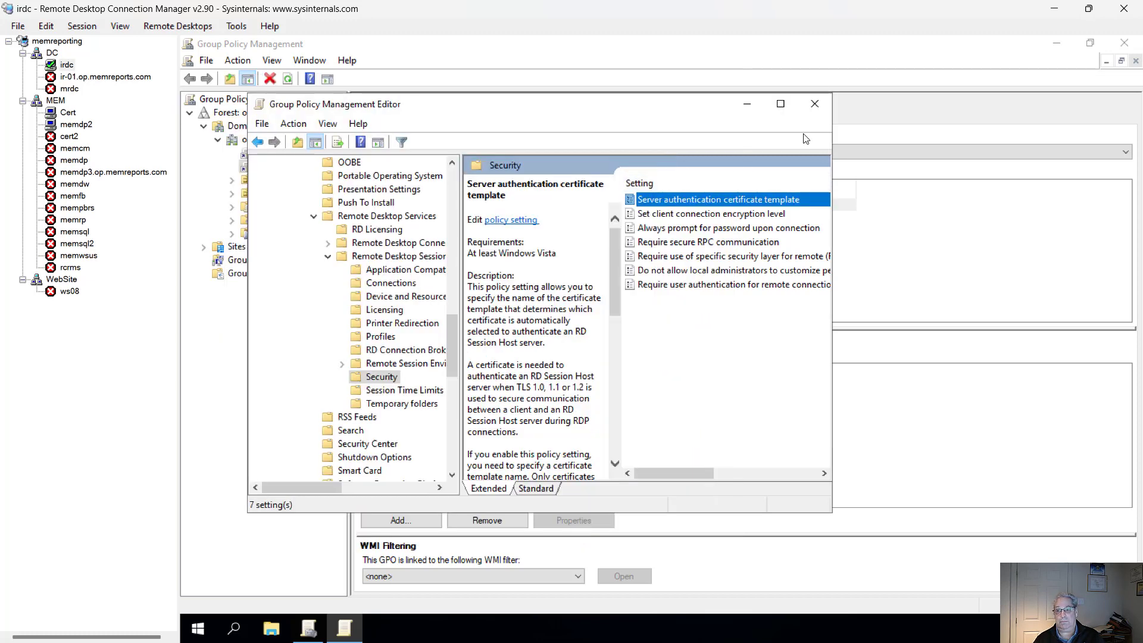
click(815, 102)
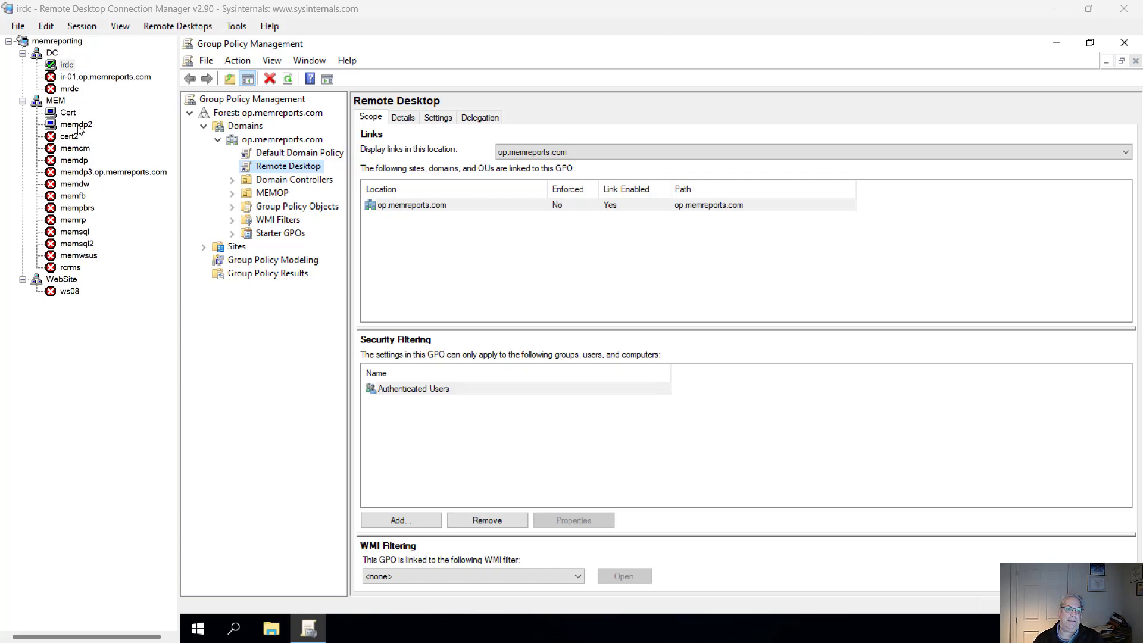
Step: Switch to the memdp2 session and inspect the certificate in the Remote Desktop Certificates store, viewing its properties and details
click(78, 125)
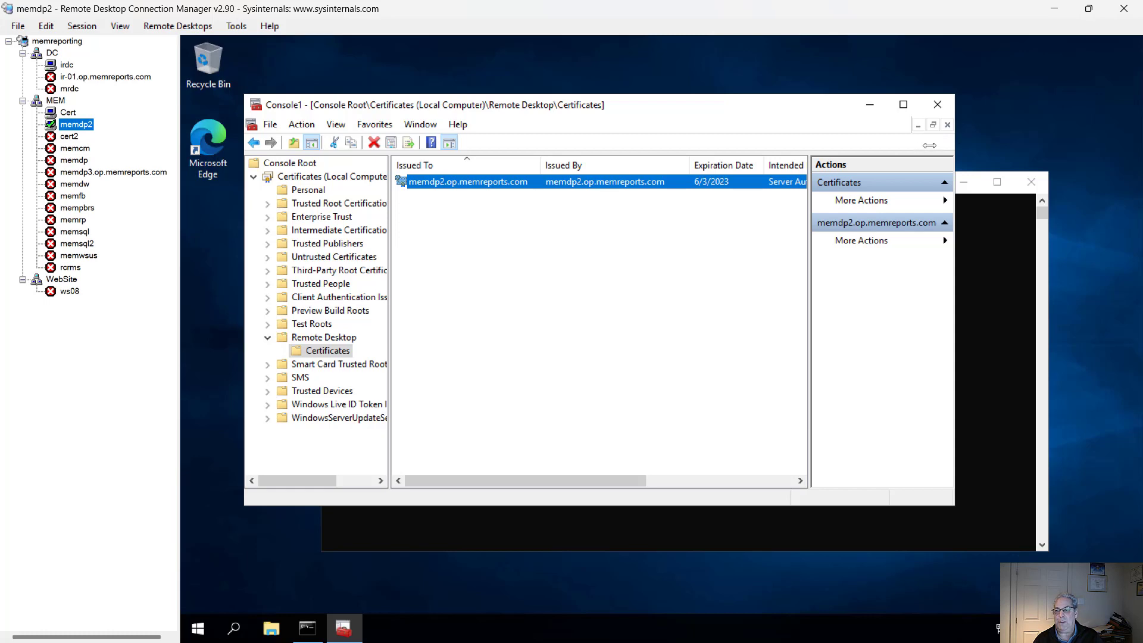
click(956, 147)
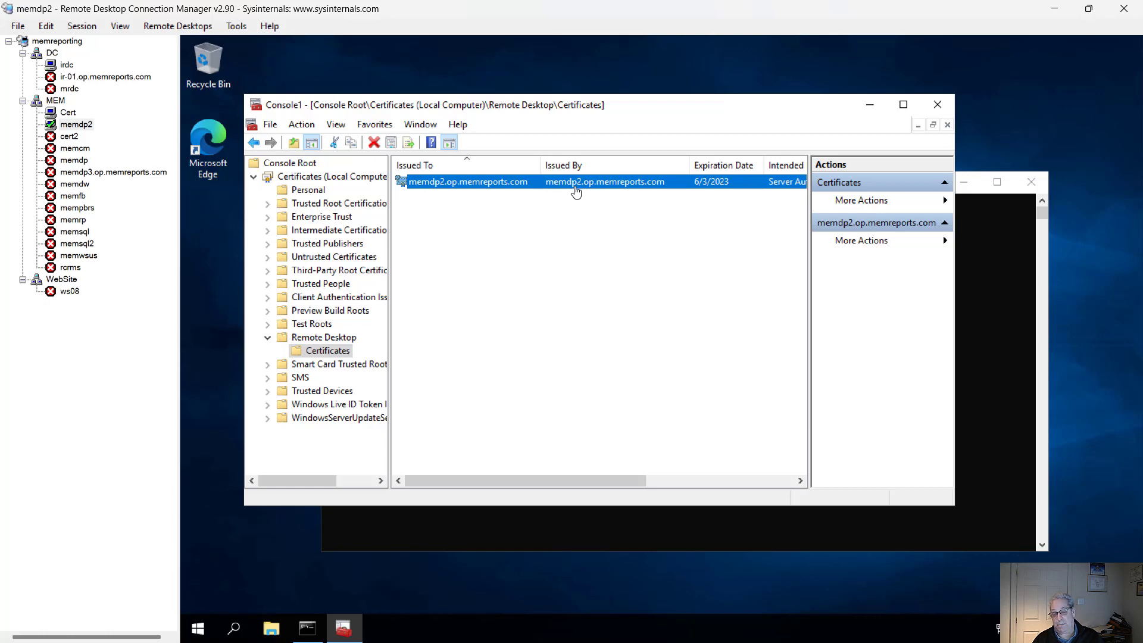
right_click(480, 183)
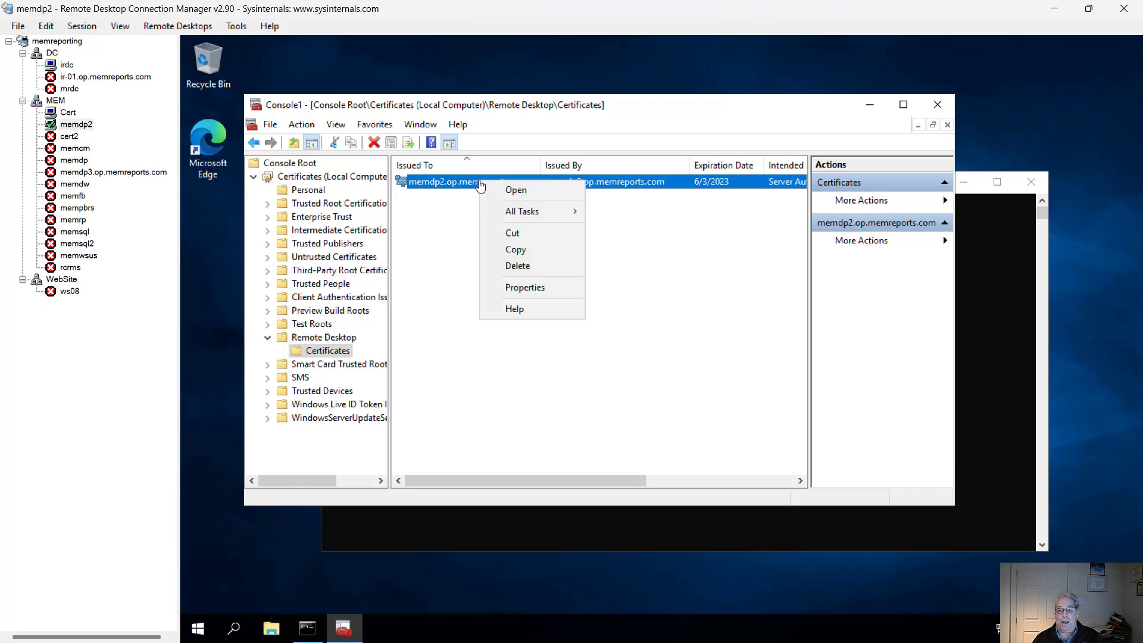
click(534, 289)
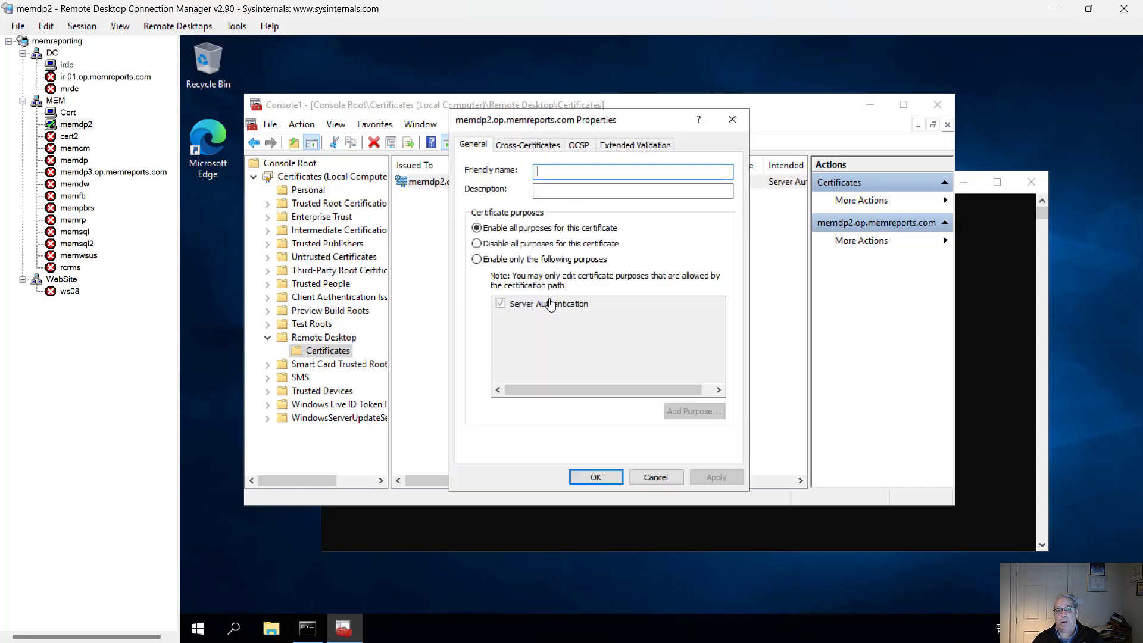
click(744, 123)
double_click(516, 181)
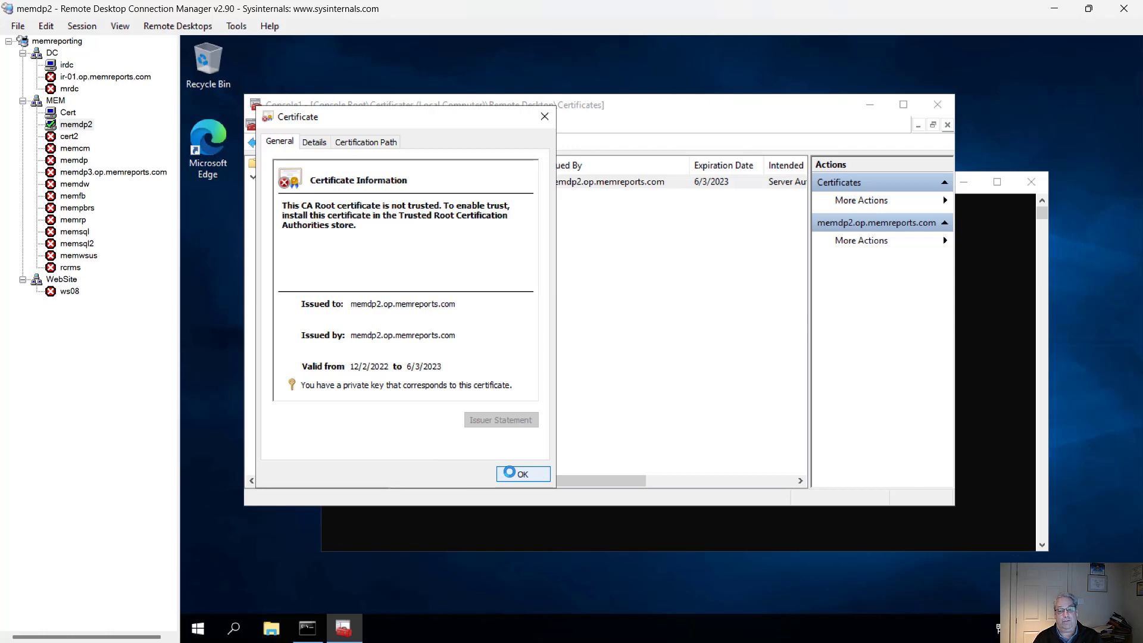
click(511, 472)
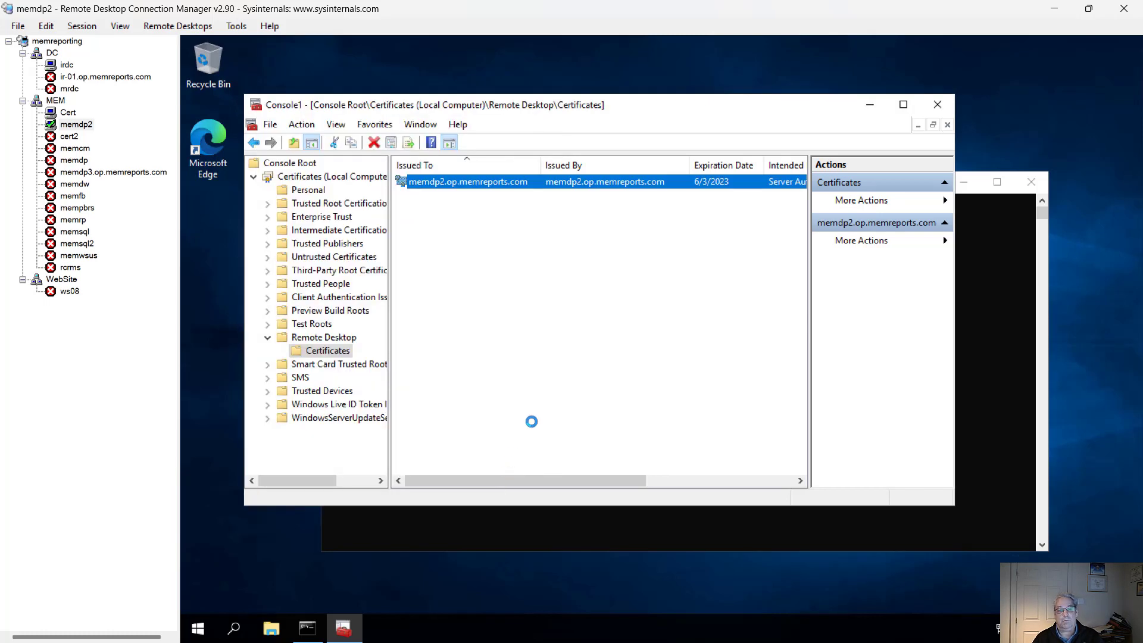
Step: Force a computer Group Policy update on memdp2 by running gpupdate /target:computer /force in the command prompt
click(310, 190)
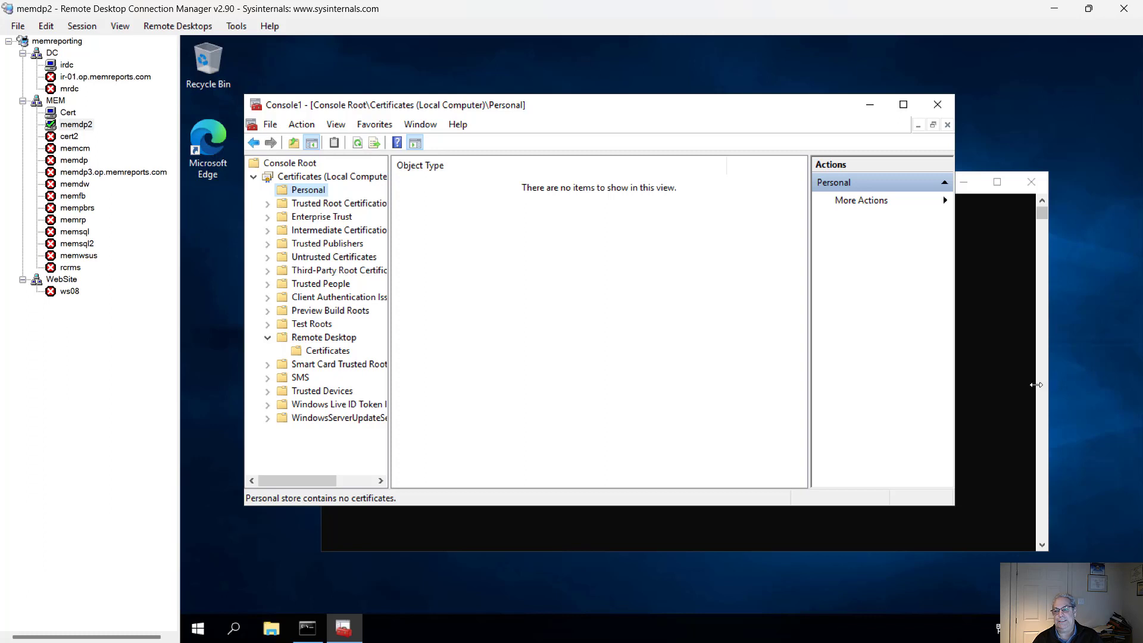
click(1036, 386)
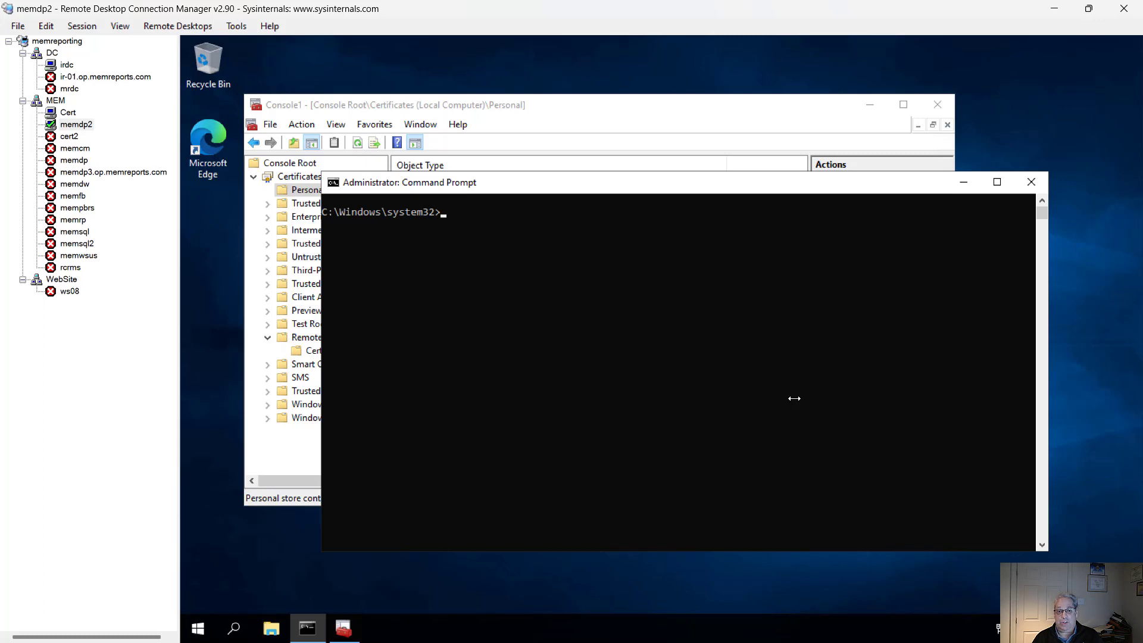
key(Up)
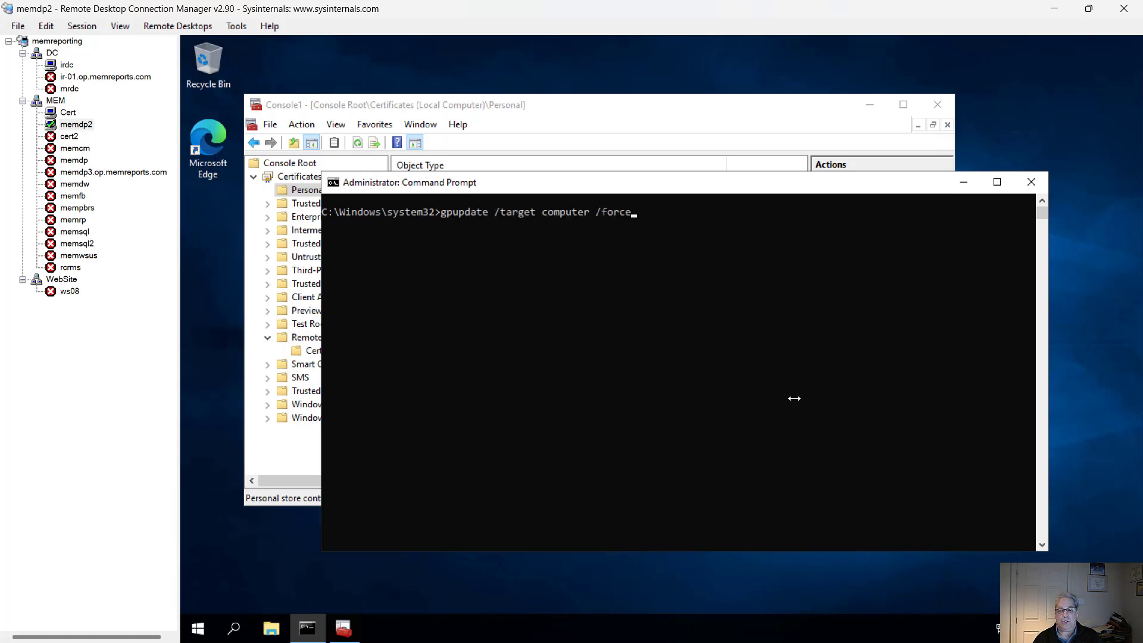
key(Left)
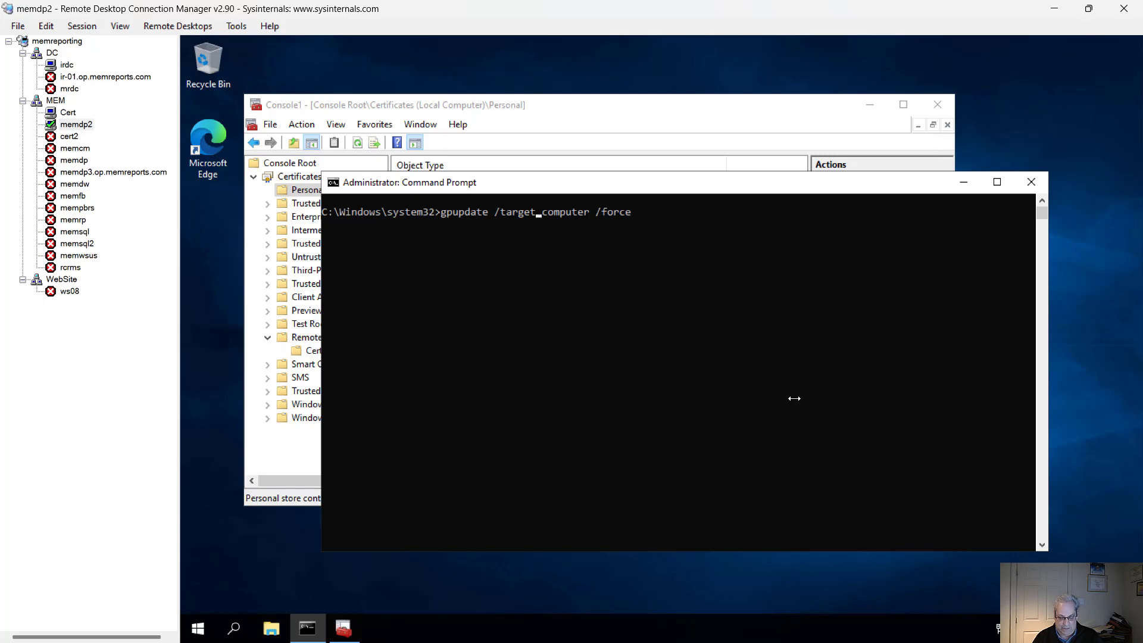
text(:)
key(Delete)
key(Return)
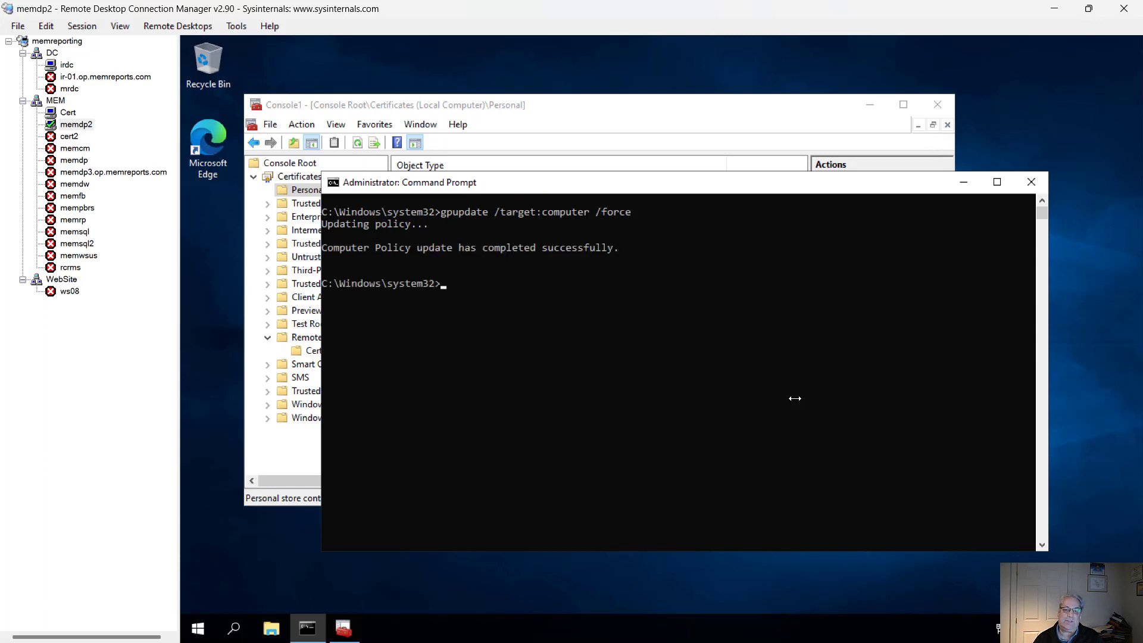
Step: Refresh the Remote Desktop Certificates store and open its certificate again to review it
click(688, 117)
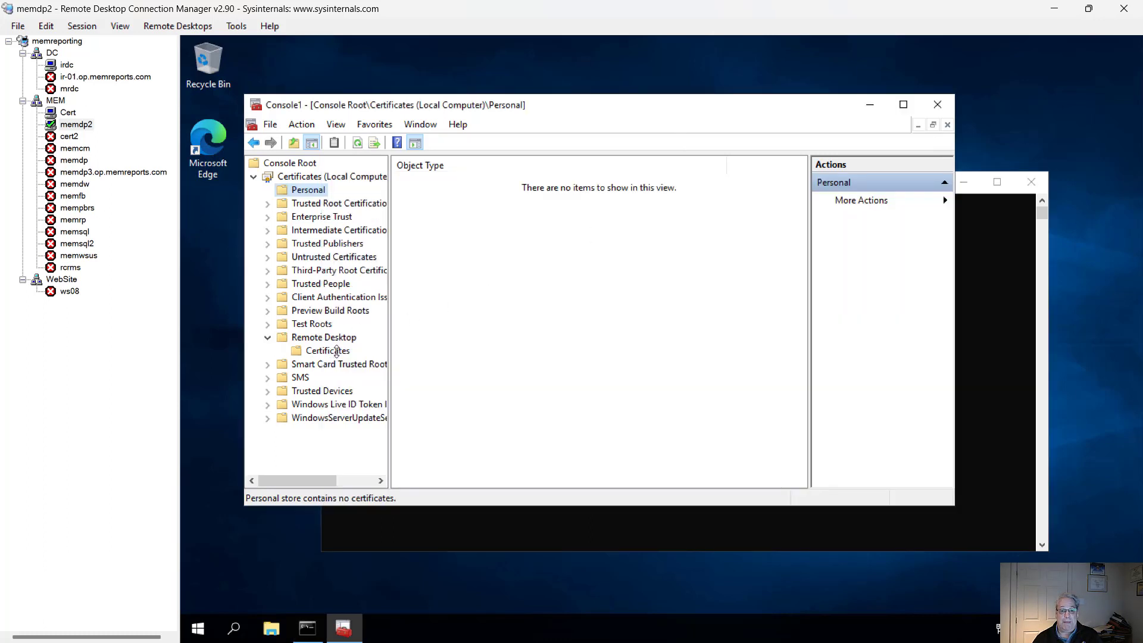
click(337, 352)
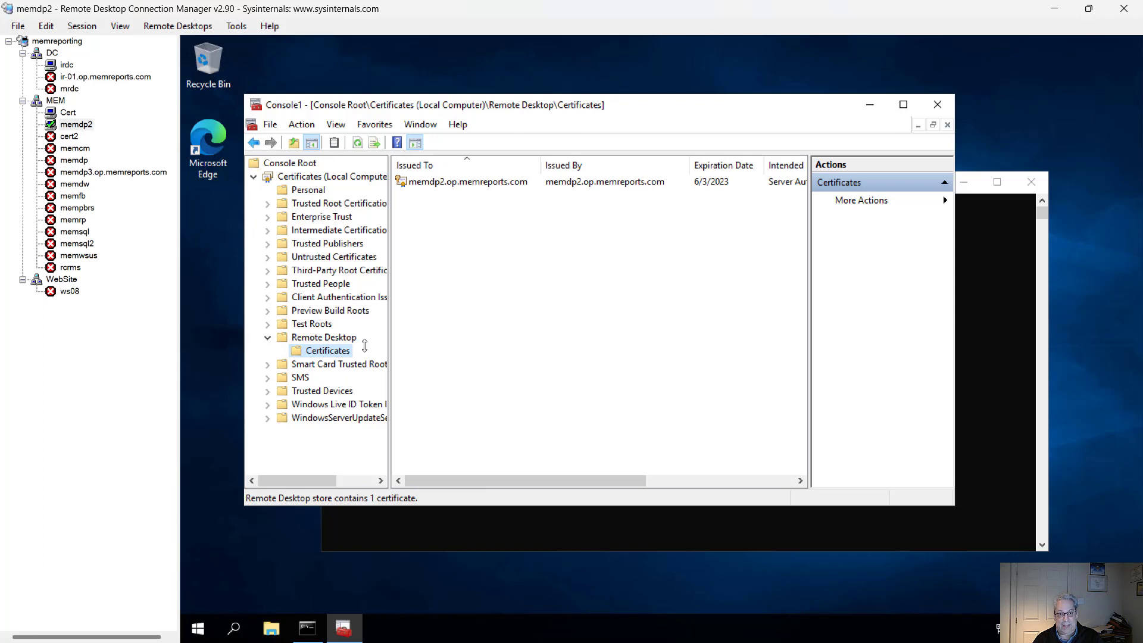
right_click(339, 351)
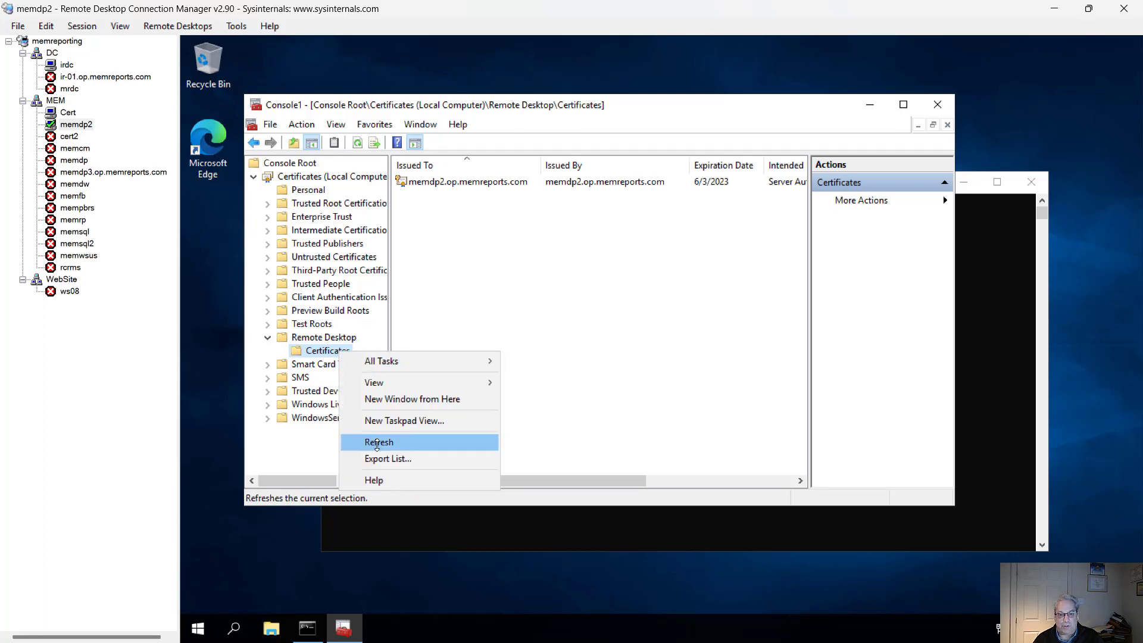
click(377, 442)
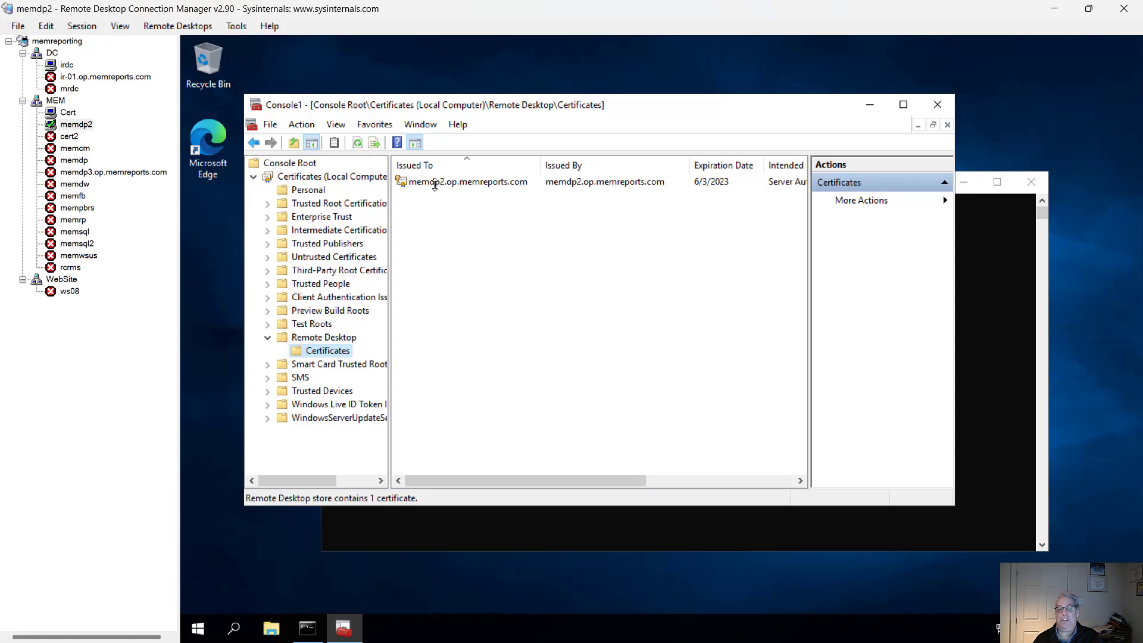
double_click(435, 182)
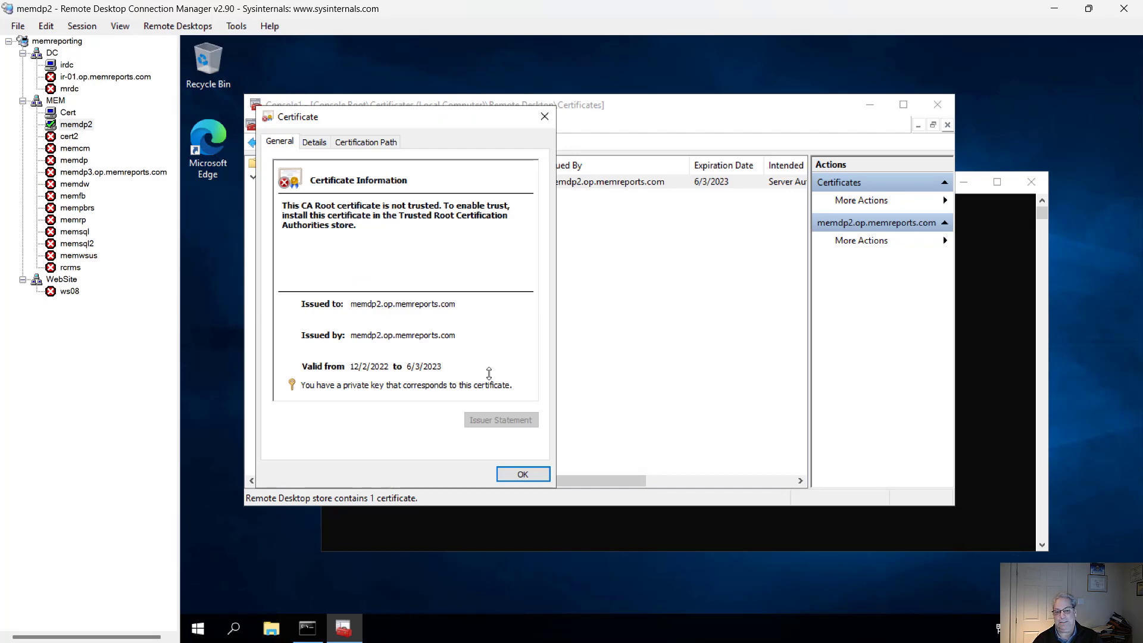
click(536, 474)
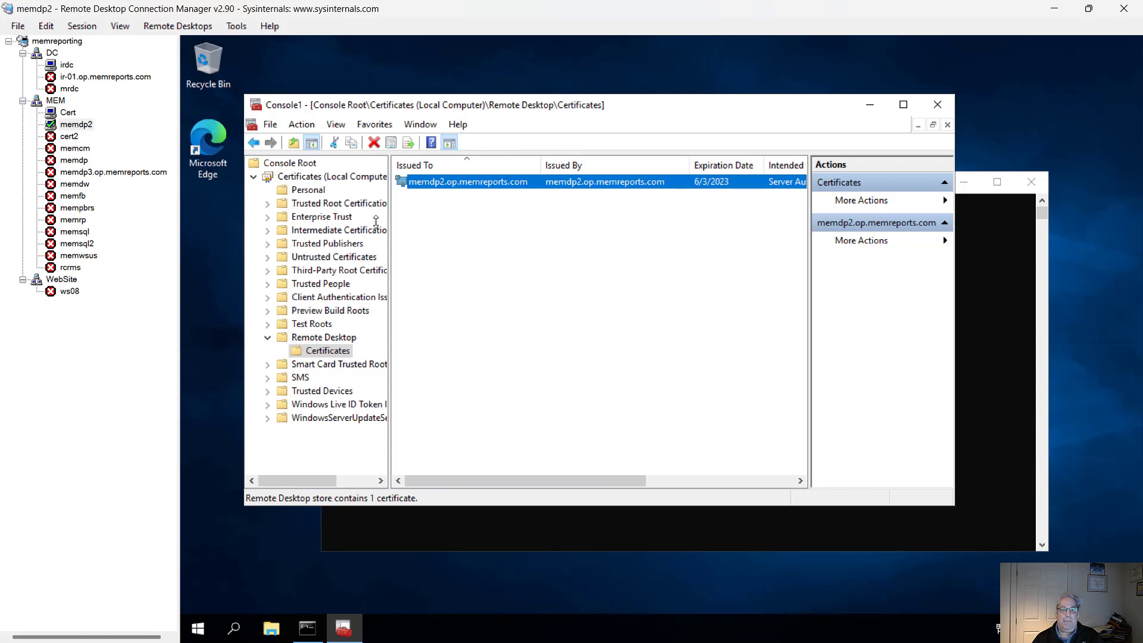
Step: Refresh the Personal store and open its Certificates folder to check for an RDP certificate
click(300, 188)
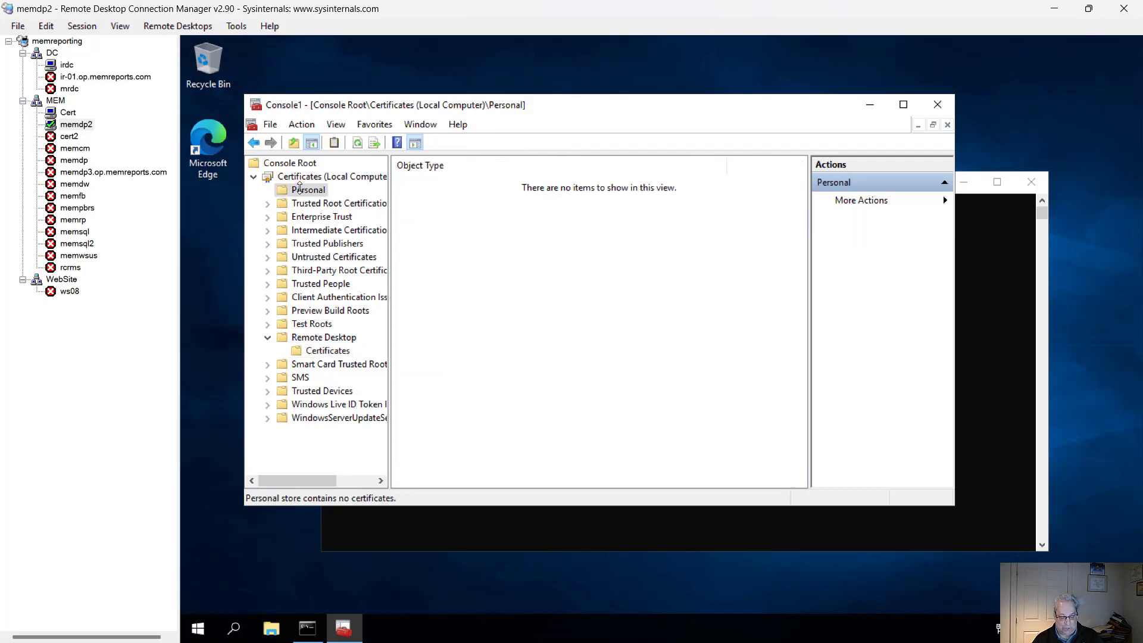
right_click(300, 188)
click(357, 301)
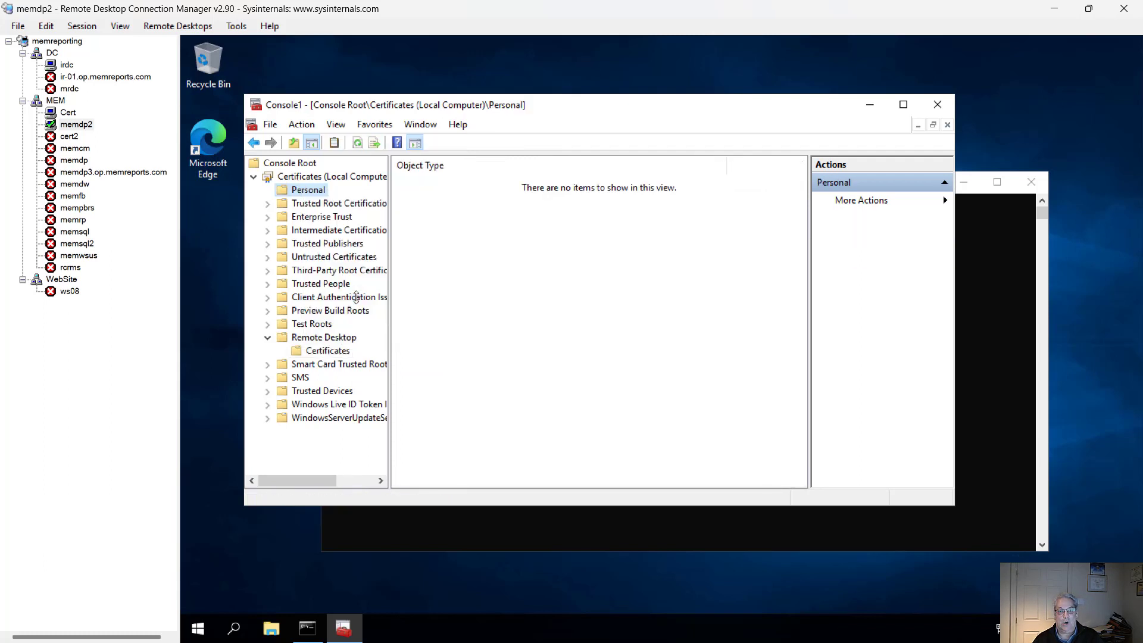
click(327, 201)
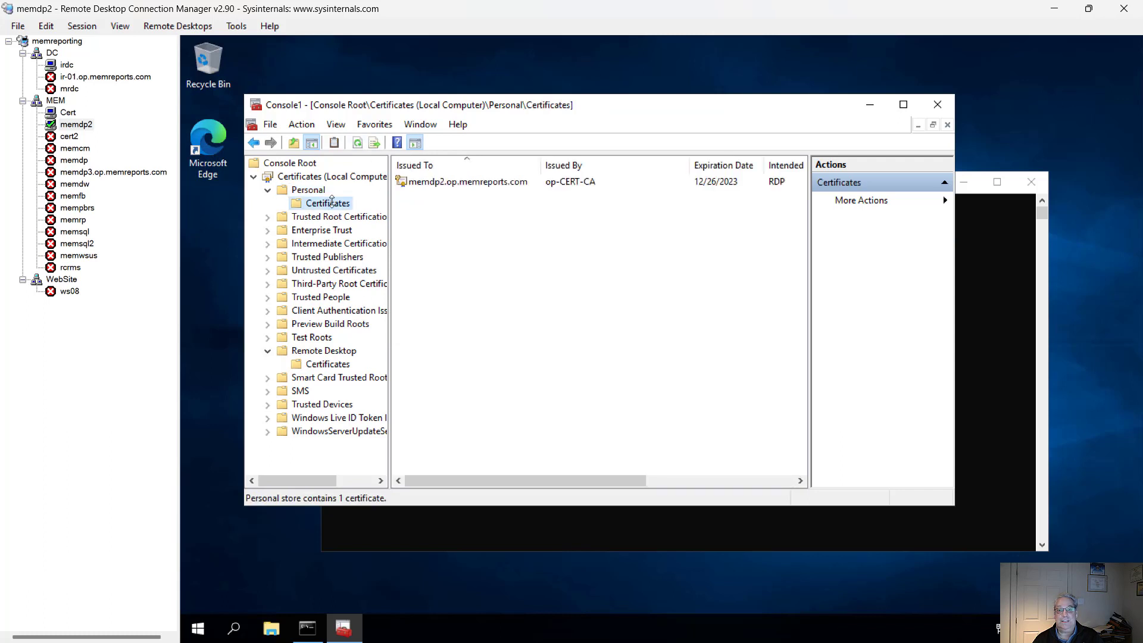